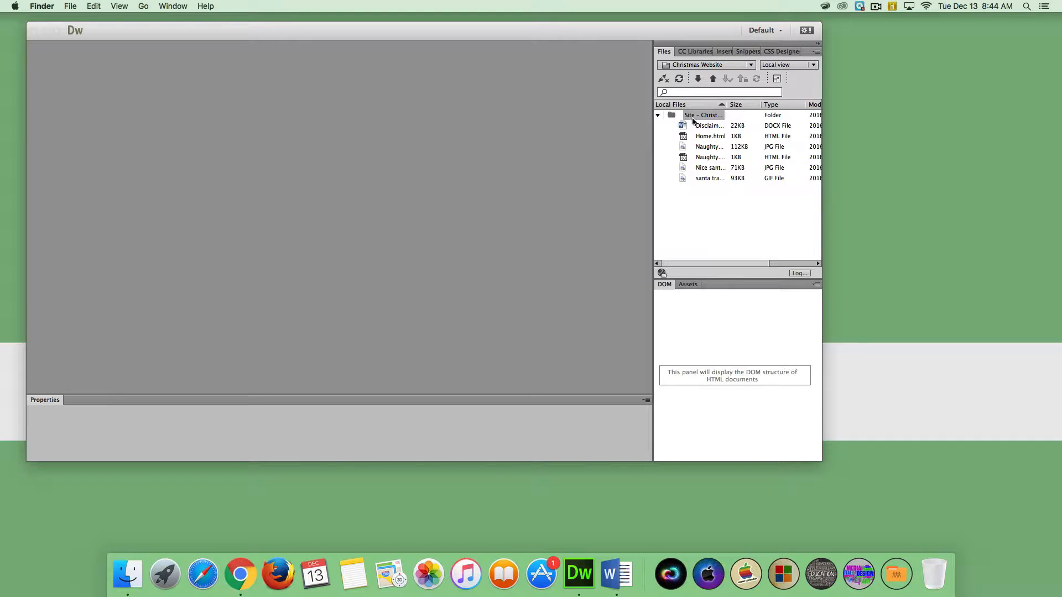
Step: Open Home.html and Naughty.html together from the Website folder and bring up the Home page
{"action": "left_click", "coordinate": [69, 6]}
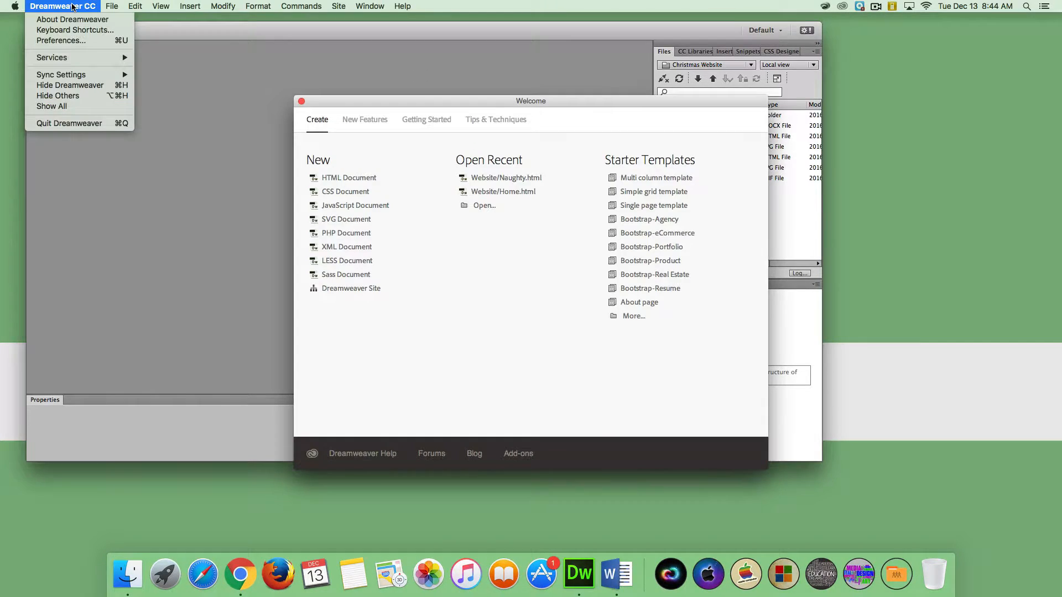
{"action": "mouse_move", "coordinate": [112, 6]}
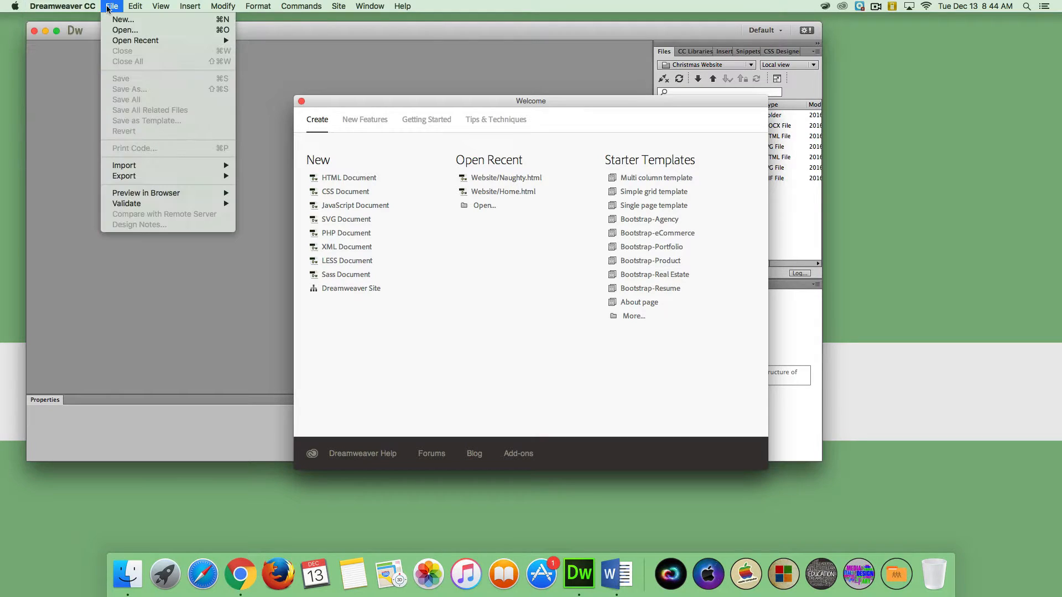
{"action": "left_click", "coordinate": [125, 31]}
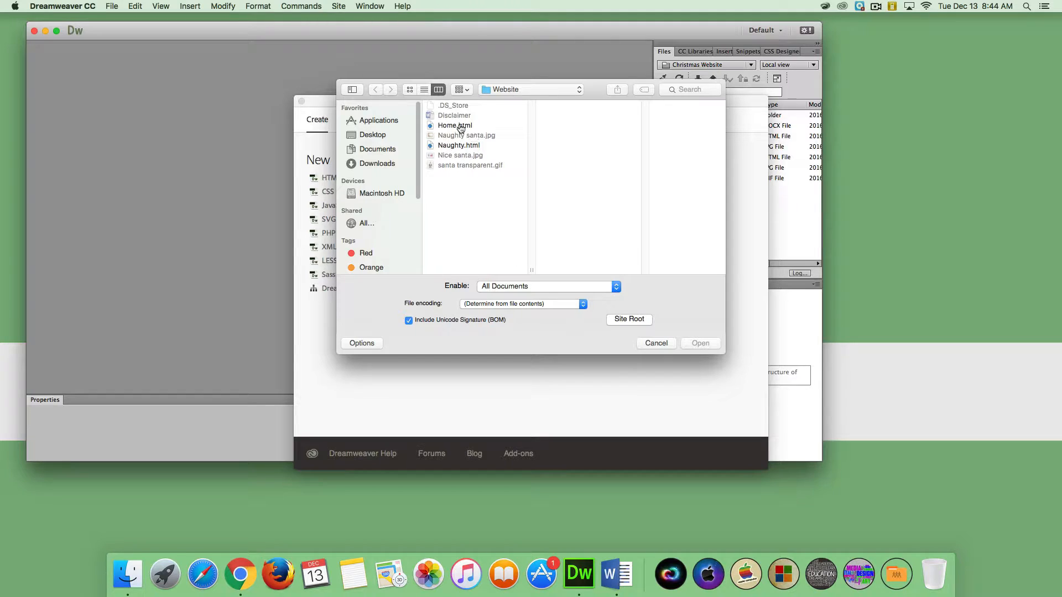
{"action": "left_click", "coordinate": [461, 126]}
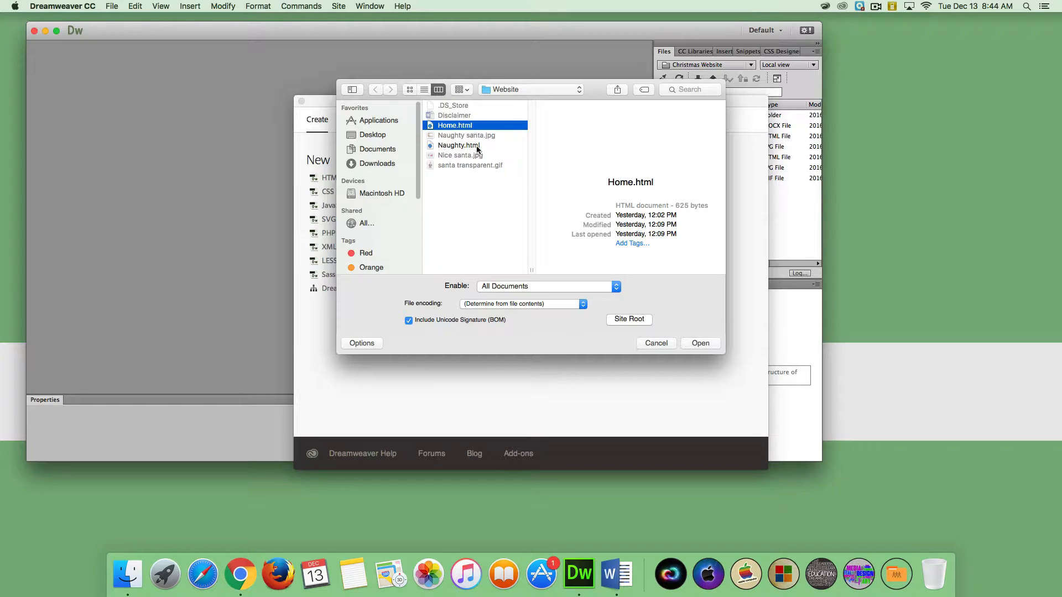
{"action": "left_click", "coordinate": [473, 145], "text": "super"}
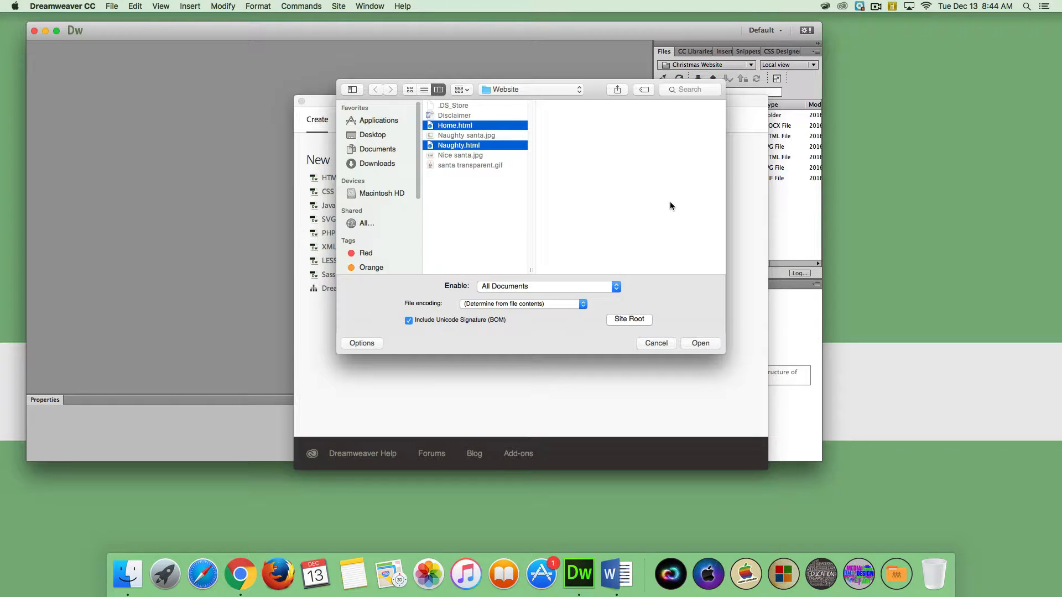
{"action": "left_click", "coordinate": [708, 343]}
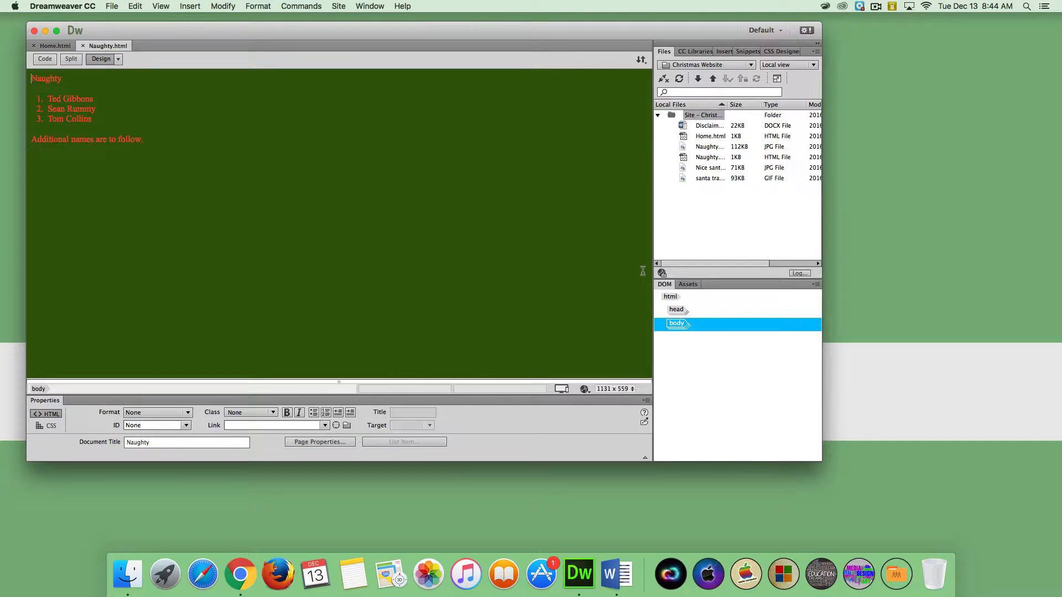
{"action": "left_click", "coordinate": [48, 47]}
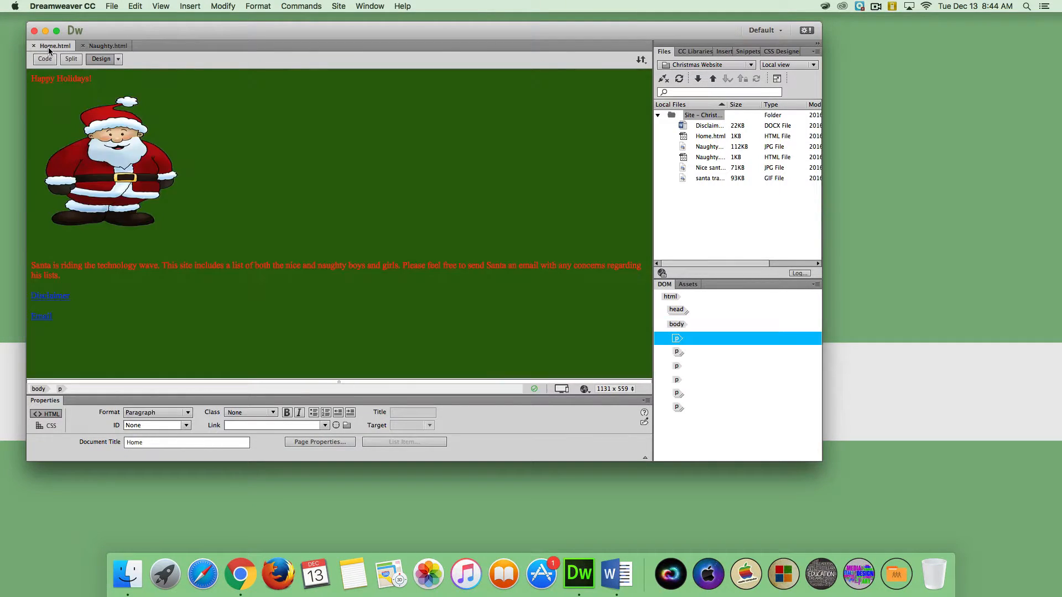
Step: In Naughty.html, insert the image Naughty santa.jpg in a new paragraph below "Additional names are to follow."
{"action": "left_click", "coordinate": [111, 45]}
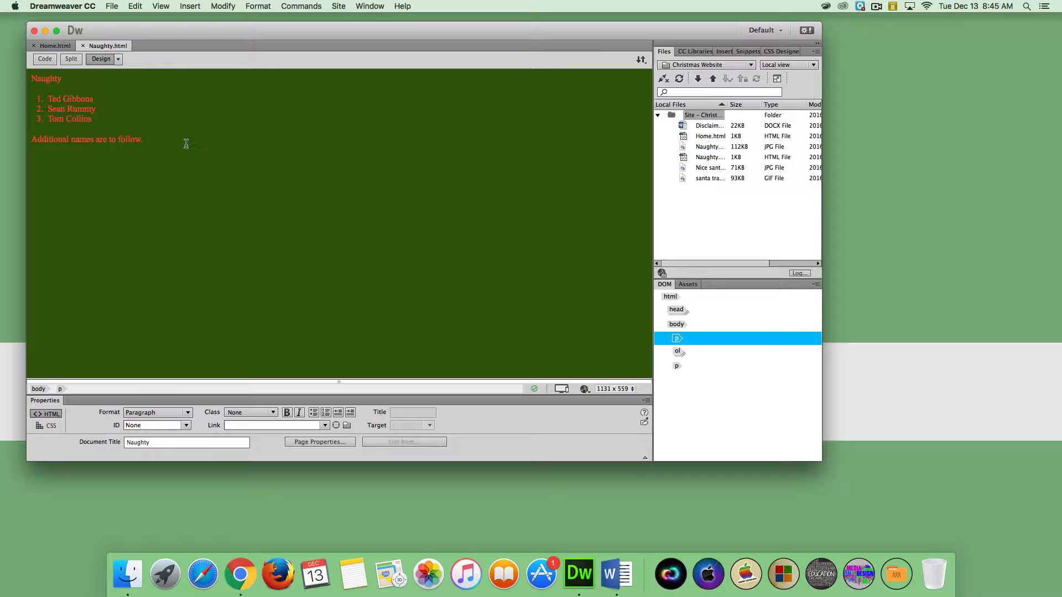
{"action": "left_click", "coordinate": [154, 140]}
{"action": "key", "text": "Return"}
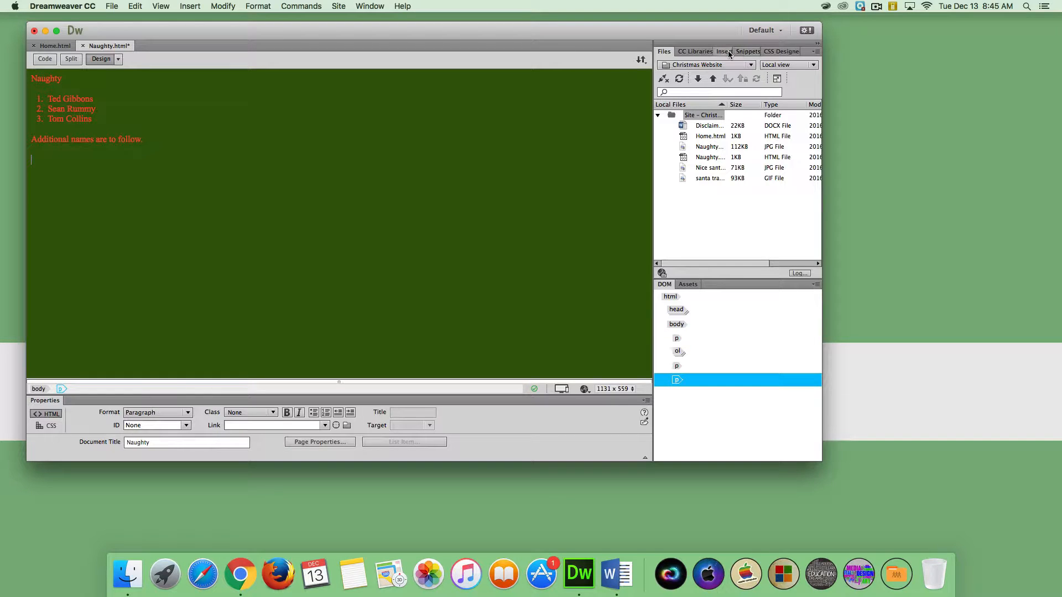
{"action": "left_click", "coordinate": [725, 52]}
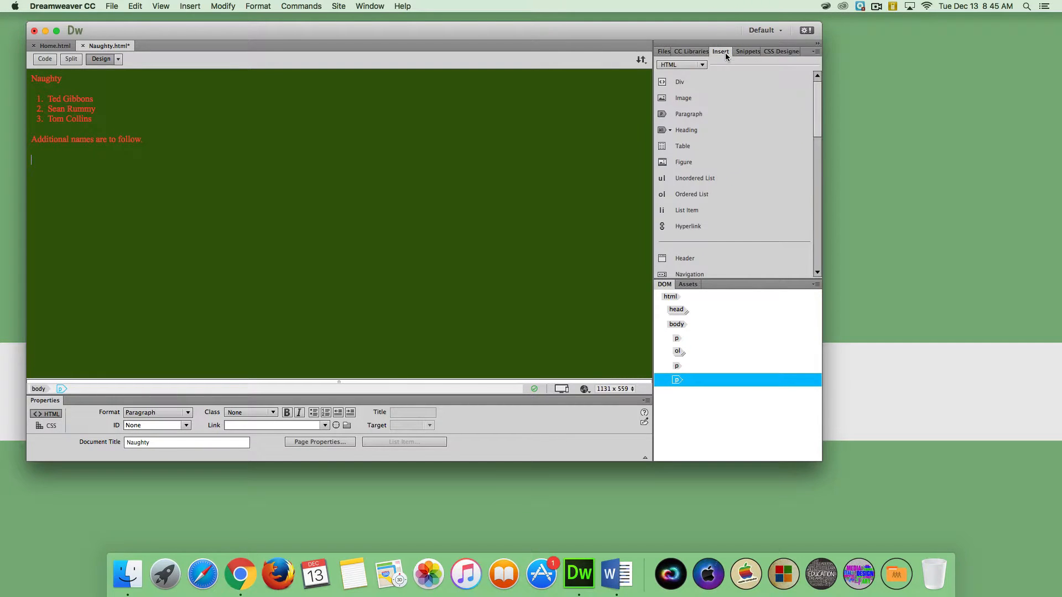
{"action": "left_click", "coordinate": [686, 99]}
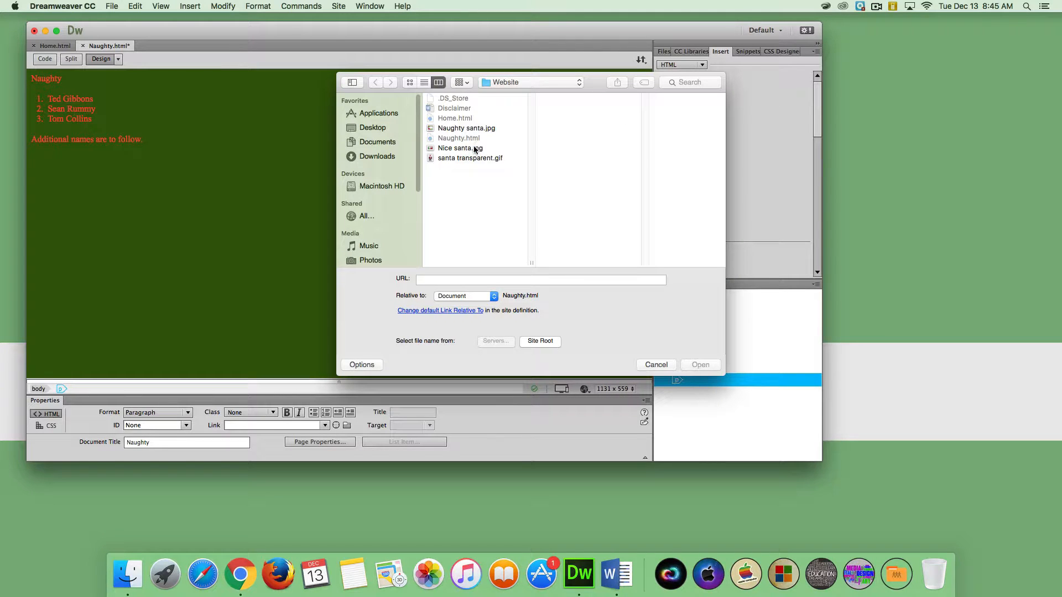
{"action": "left_click", "coordinate": [467, 128]}
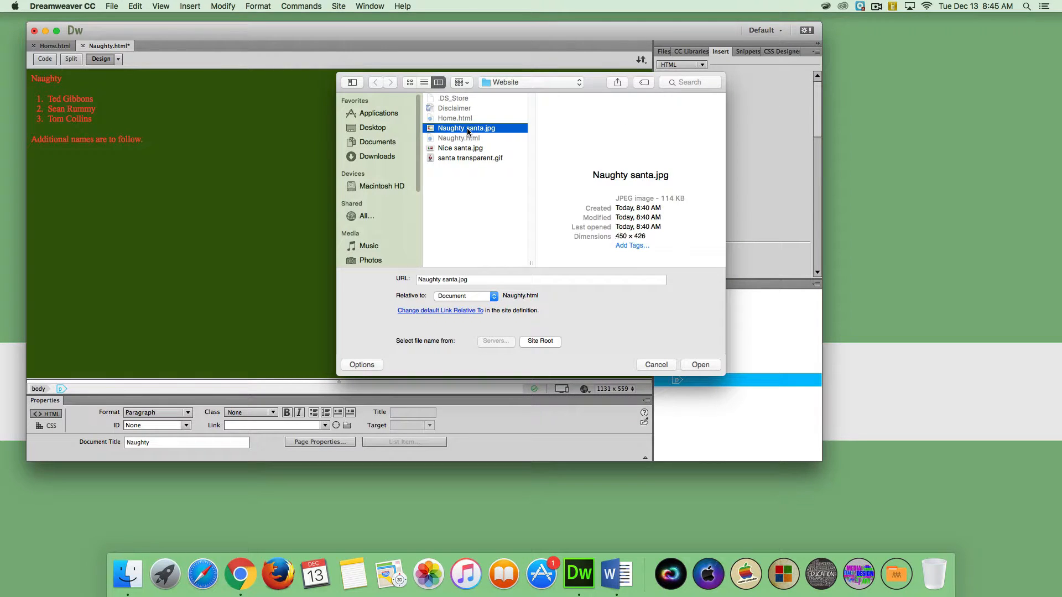
{"action": "left_click", "coordinate": [699, 365]}
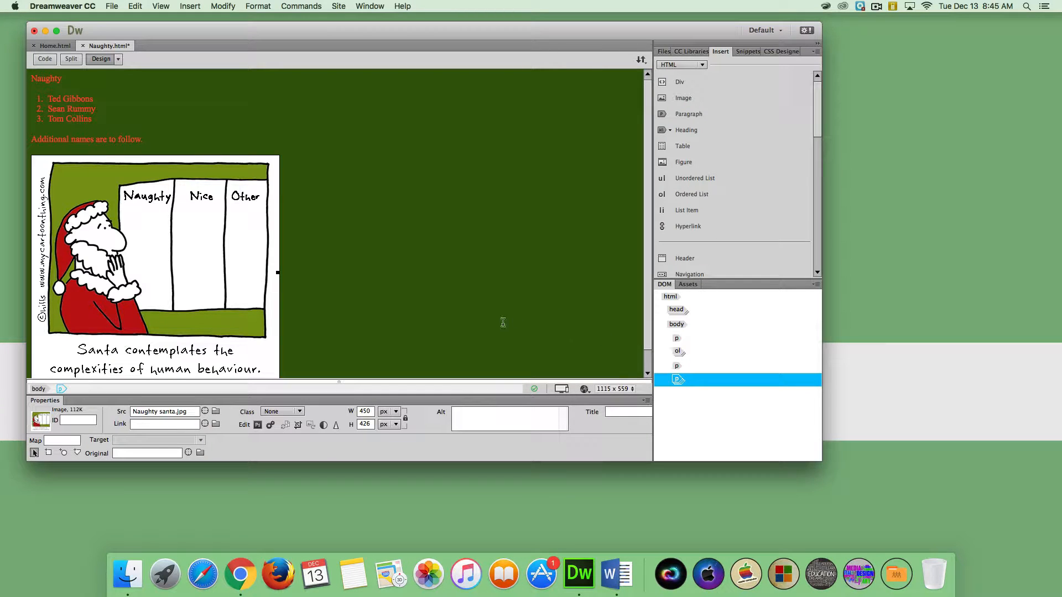
Step: Scale the inserted Santa cartoon down proportionally to about two-thirds of its size, then deselect it
{"action": "left_click", "coordinate": [443, 322]}
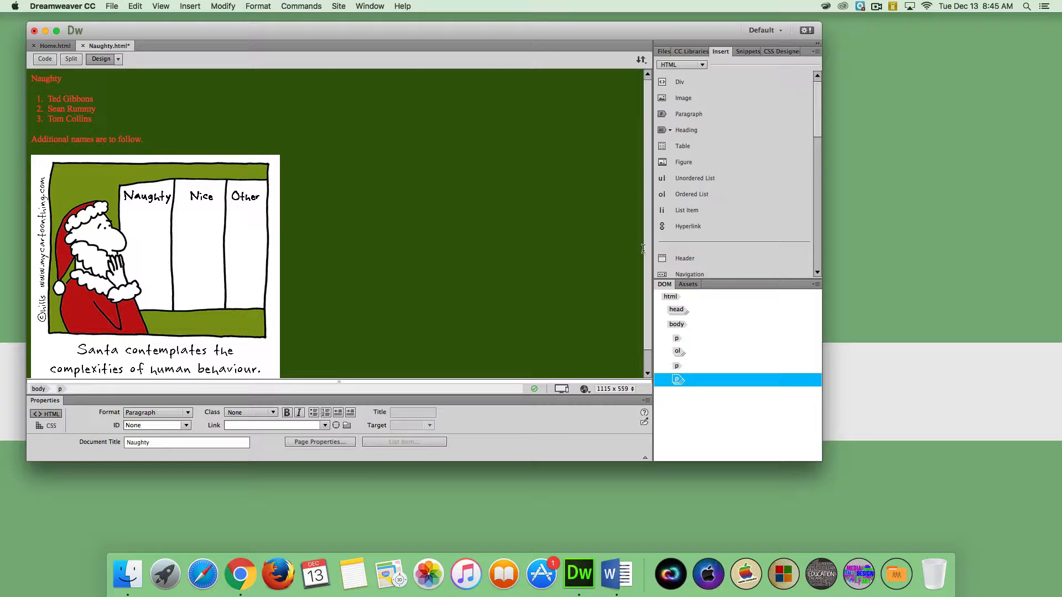
{"action": "scroll", "coordinate": [649, 246], "scroll_direction": "down", "scroll_amount": 1}
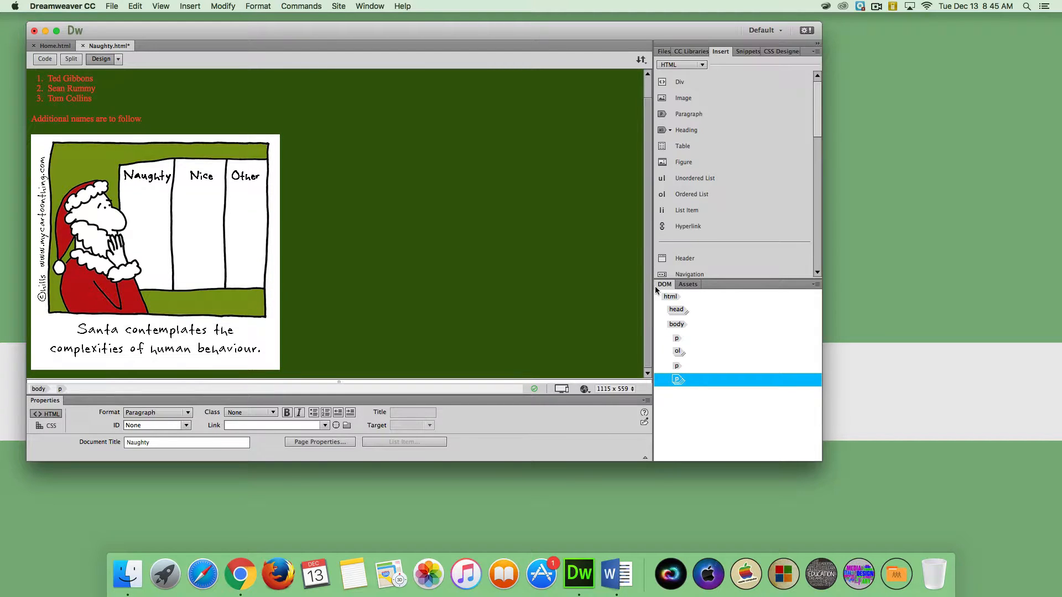
{"action": "left_click", "coordinate": [250, 355]}
{"action": "left_click_drag", "start_coordinate": [277, 368], "coordinate": [187, 292]}
{"action": "left_click", "coordinate": [227, 279]}
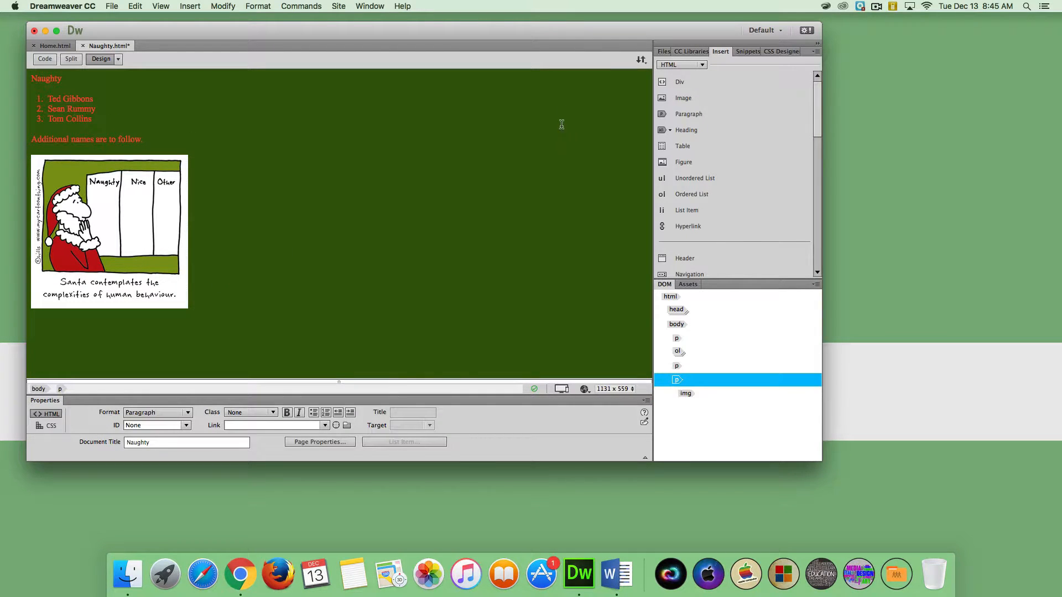
{"action": "left_click", "coordinate": [876, 6]}
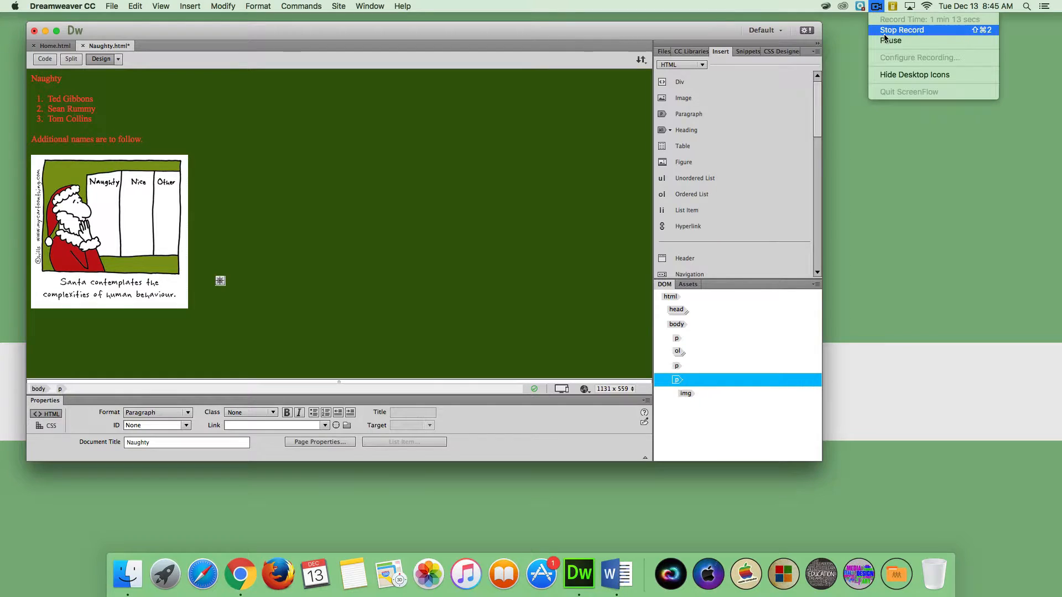
{"action": "left_click", "coordinate": [880, 27]}
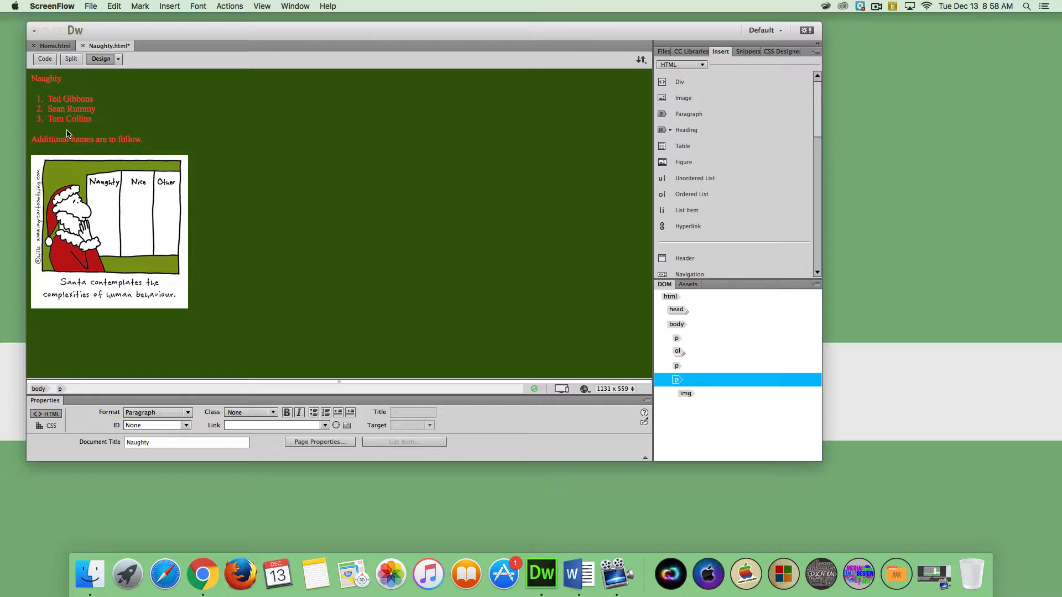
Step: Switch back to Dreamweaver and create a blank HTML5 document with the title Nice
{"action": "left_click", "coordinate": [93, 10]}
{"action": "left_click", "coordinate": [99, 15]}
{"action": "left_click", "coordinate": [100, 24]}
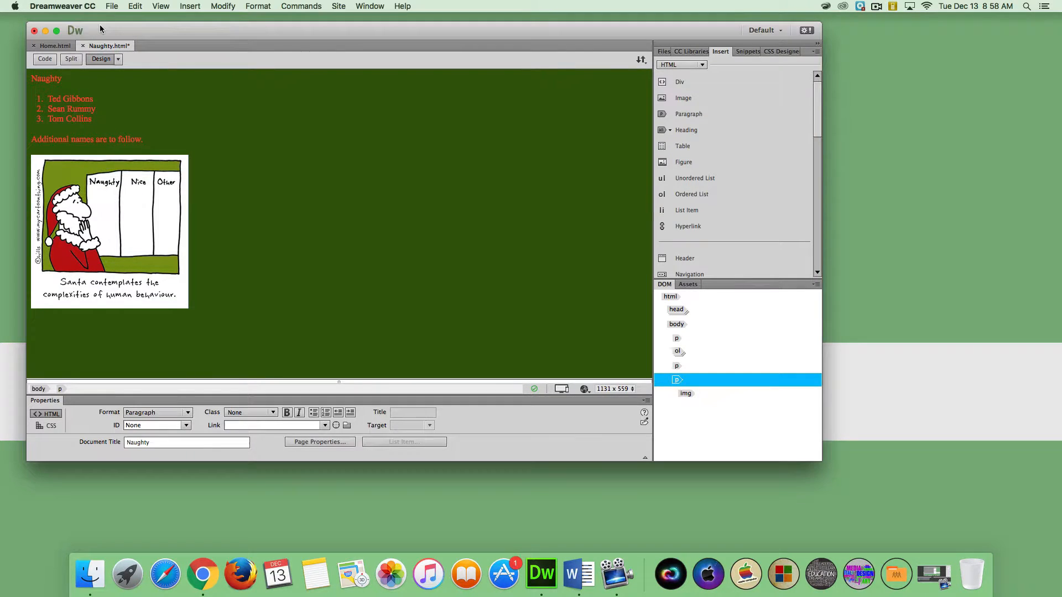
{"action": "left_click", "coordinate": [112, 7]}
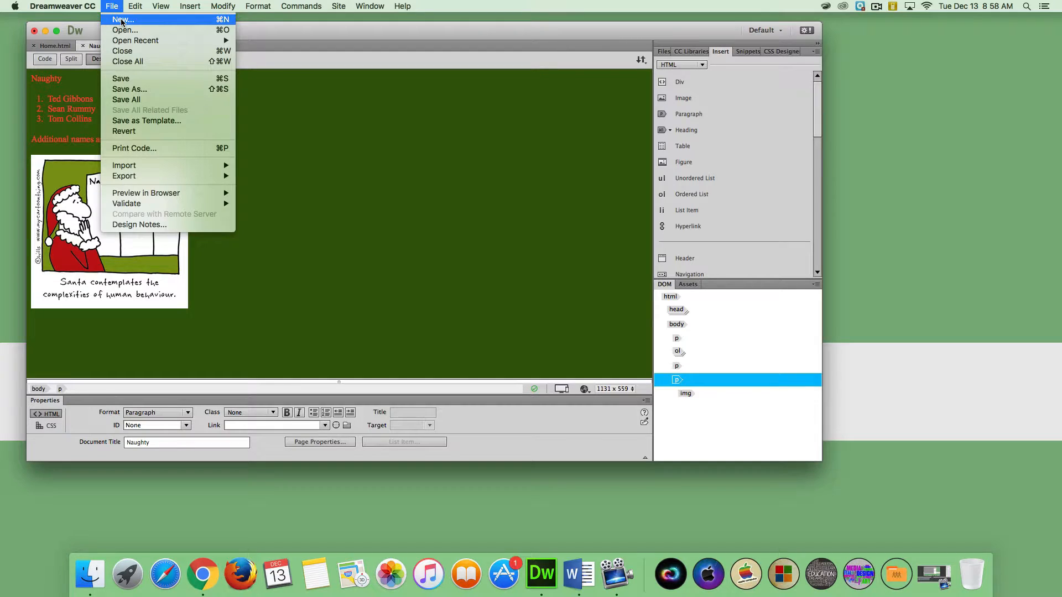
{"action": "left_click", "coordinate": [122, 20]}
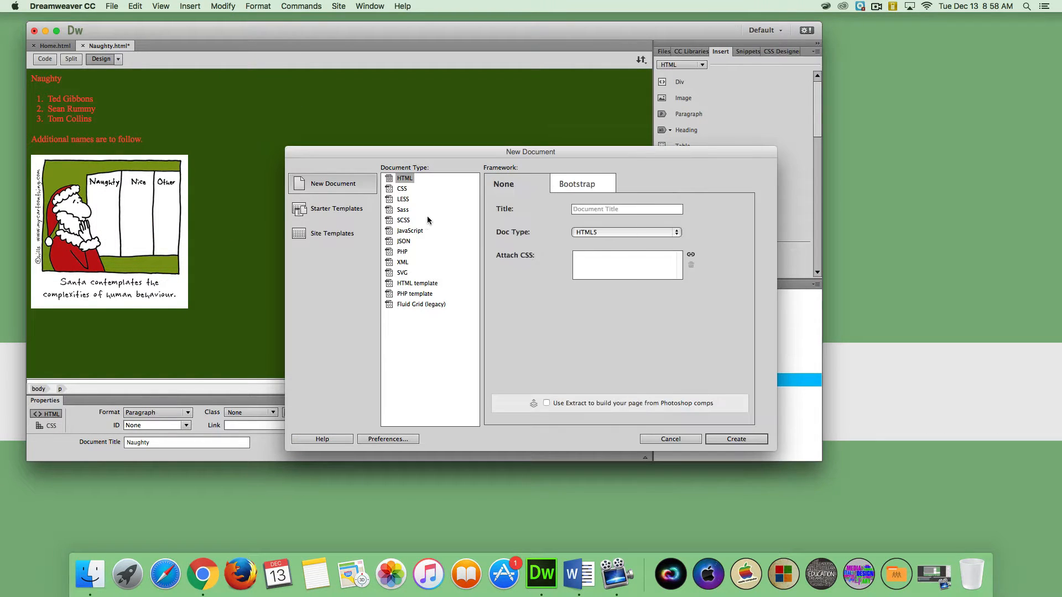
{"action": "left_click", "coordinate": [579, 209]}
{"action": "type", "text": "Nice"}
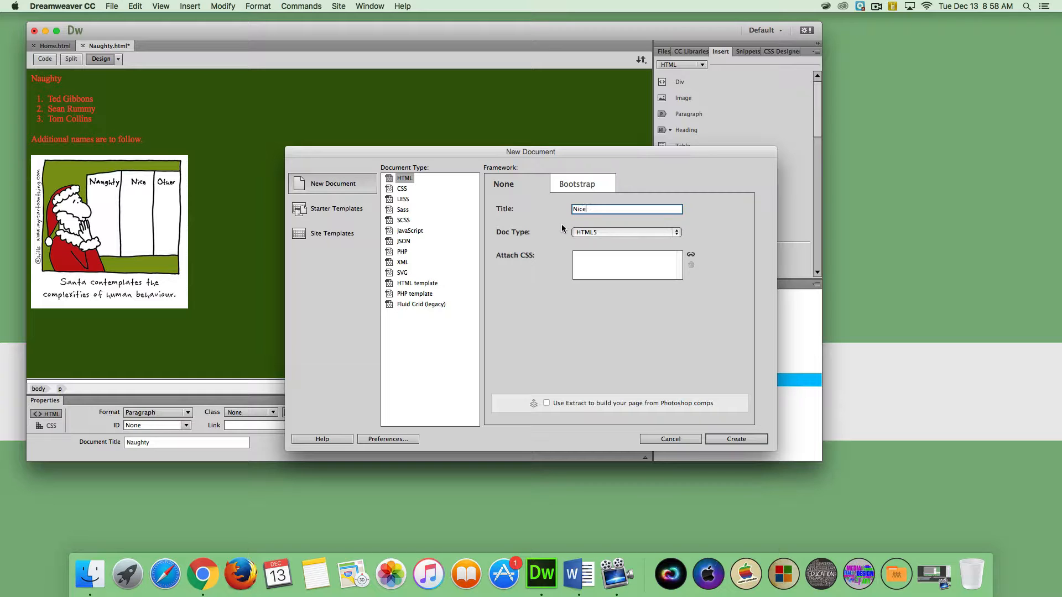
{"action": "left_click", "coordinate": [742, 439]}
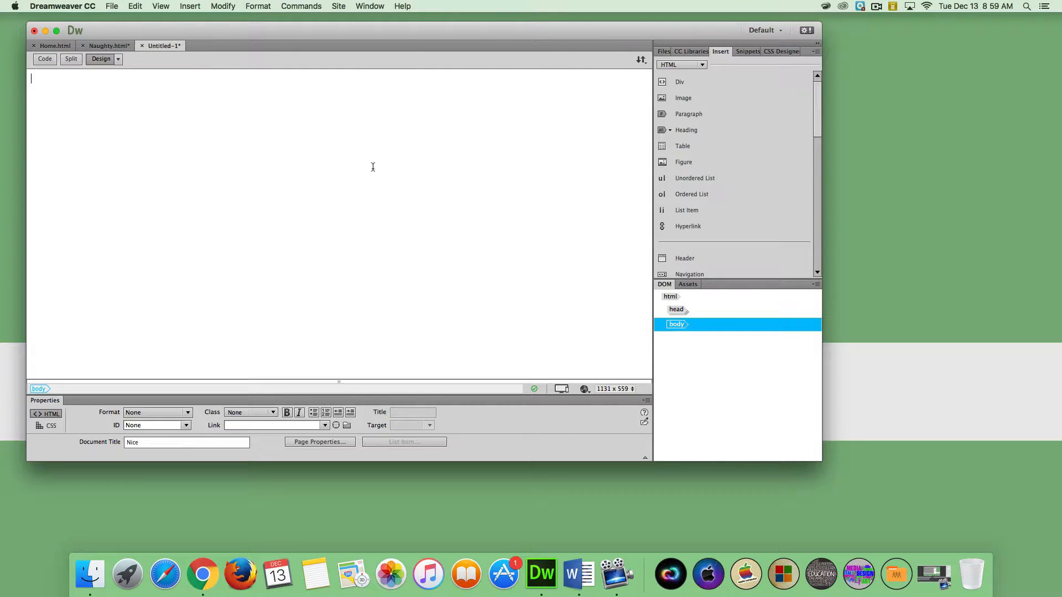
Step: Save the new page as Nice.html in the Website folder and show the site's file list
{"action": "left_click", "coordinate": [207, 90]}
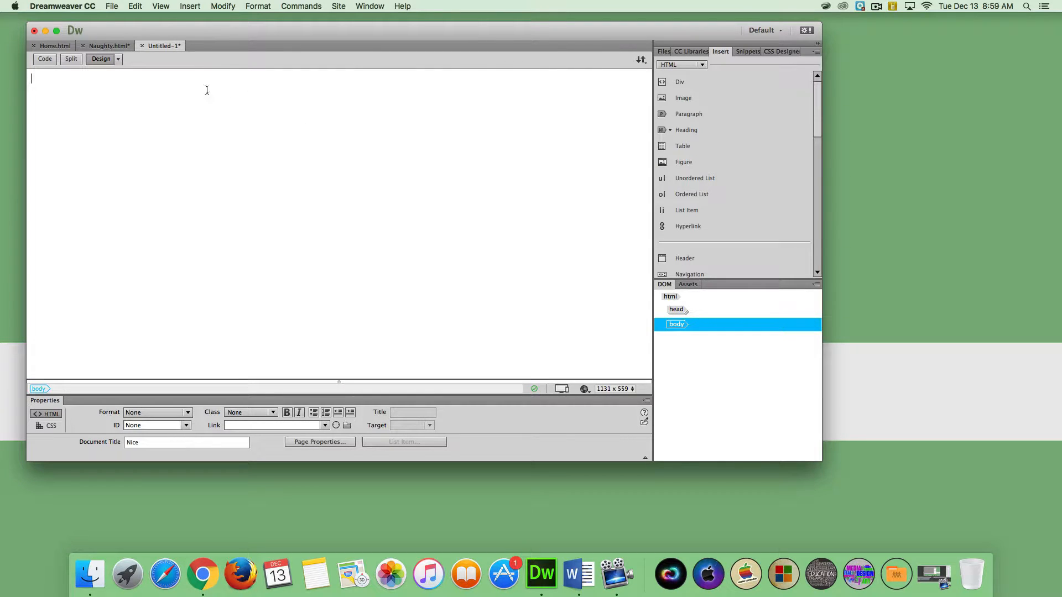
{"action": "left_click", "coordinate": [111, 7]}
{"action": "left_click", "coordinate": [131, 81]}
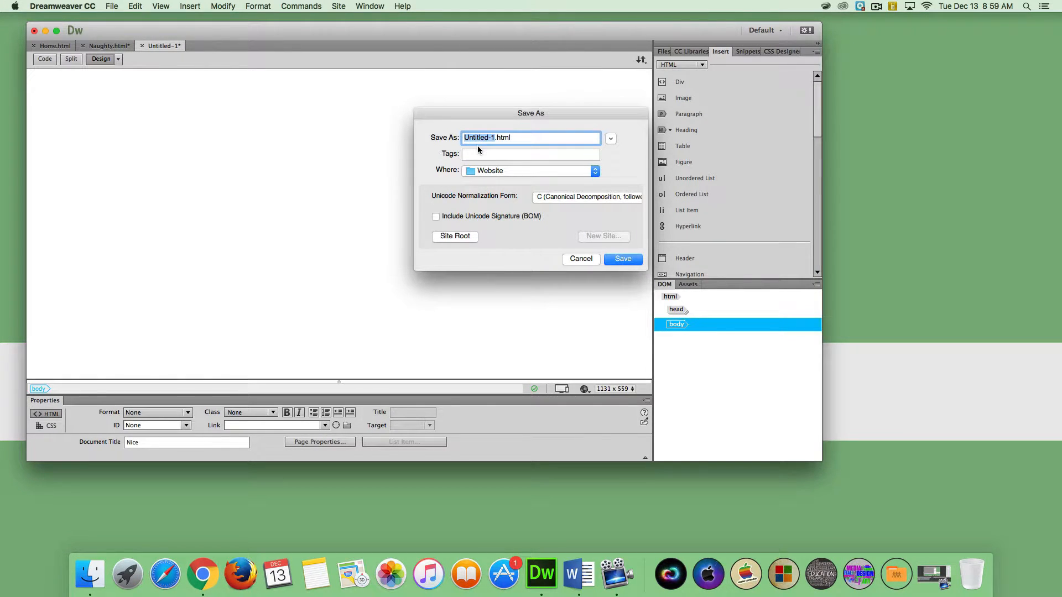
{"action": "type", "text": "Nice"}
{"action": "left_click", "coordinate": [623, 259]}
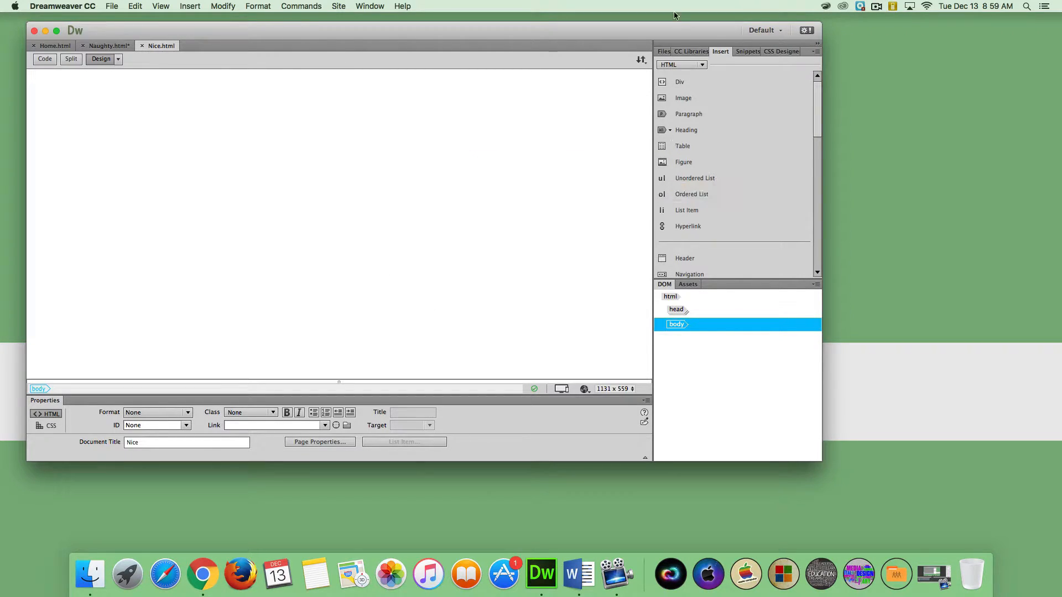
{"action": "left_click", "coordinate": [663, 51]}
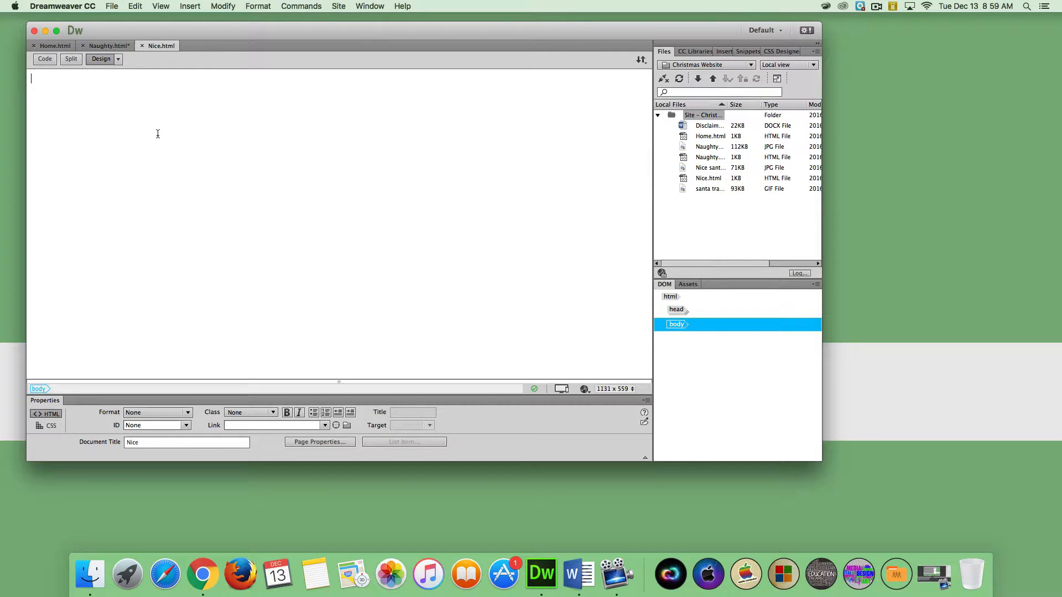
Step: Enter the heading text "Nice" on the page, followed by the four children's names, each in its own paragraph
{"action": "type", "text": "Nice"}
{"action": "key", "text": "Return"}
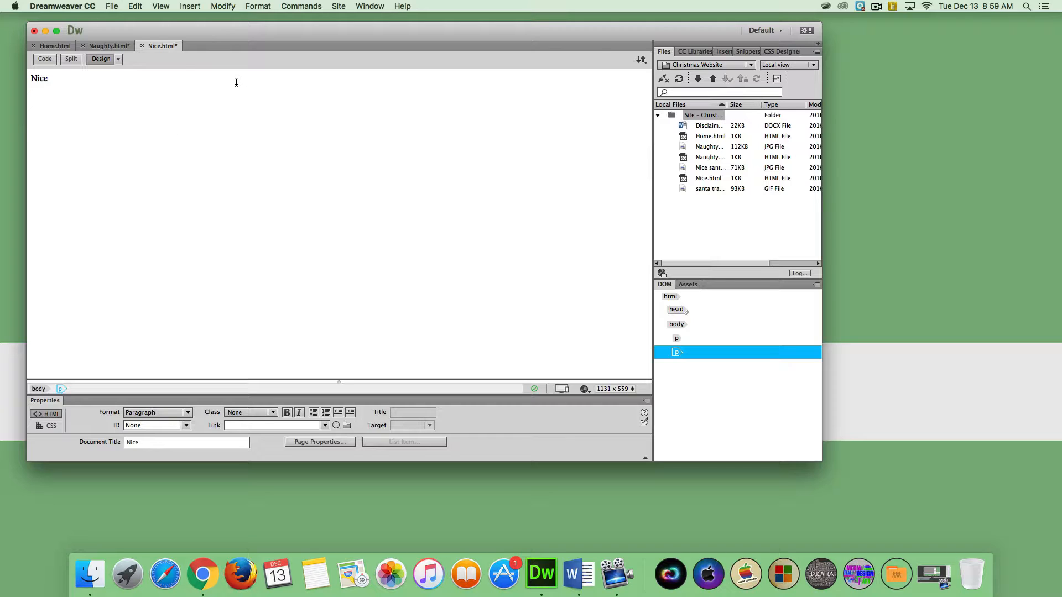
{"action": "type", "text": "Karen Bonbon"}
{"action": "key", "text": "Return"}
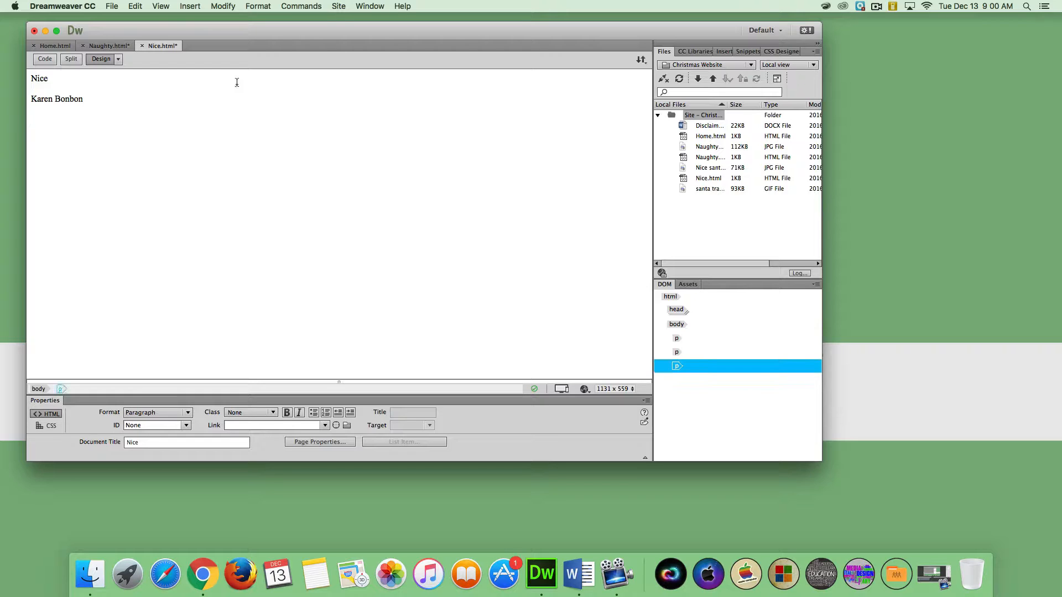
{"action": "type", "text": "Nancy Chocolate"}
{"action": "key", "text": "Return"}
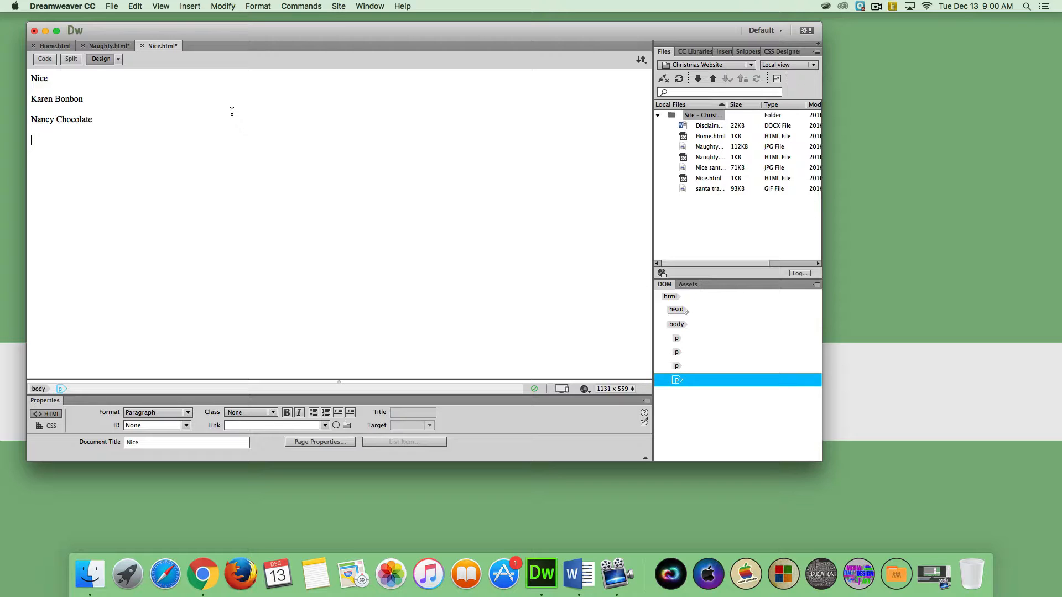
{"action": "type", "text": "Sue Fruitcake"}
{"action": "key", "text": "Return"}
{"action": "type", "text": "Sonya"}
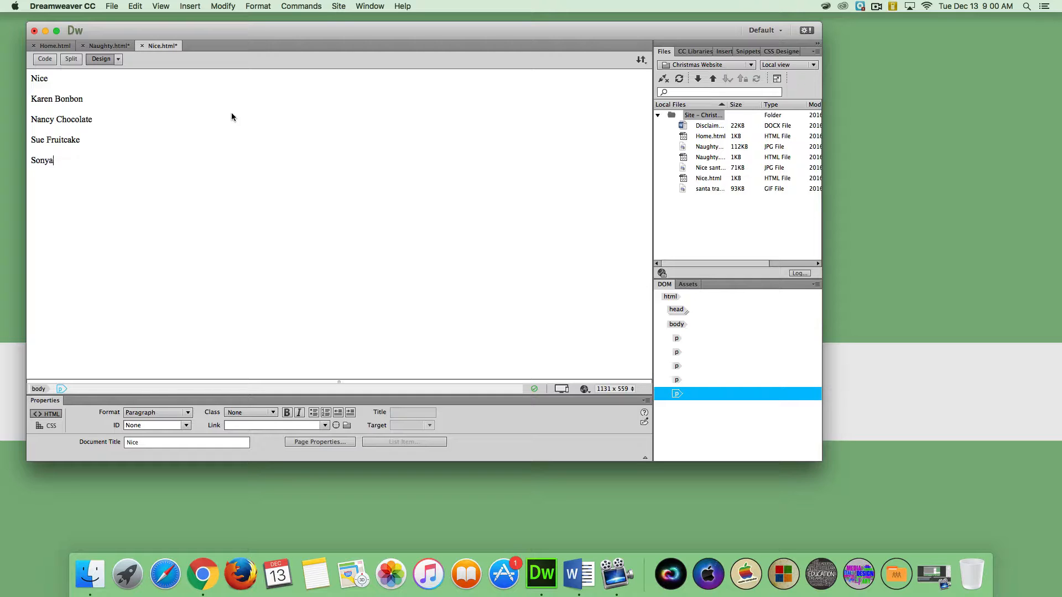
{"action": "type", "text": " Cider"}
{"action": "key", "text": "Return"}
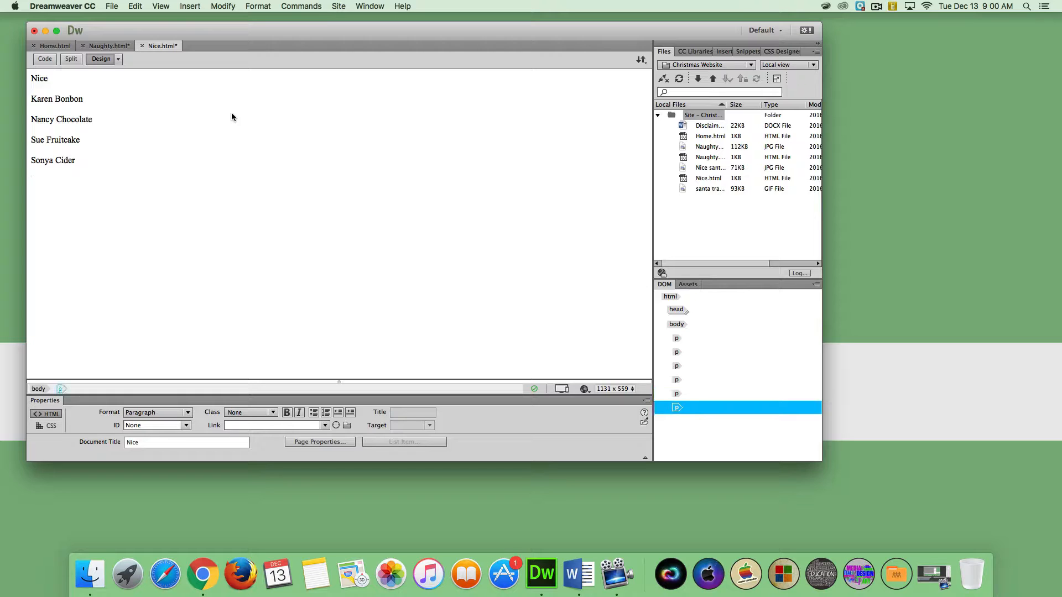
Step: Add the closing line "Check back for more updates." and format the four names above it as a numbered list
{"action": "type", "text": "Check"}
{"action": "type", "text": " fo"}
{"action": "type", "text": "back for "}
{"action": "type", "text": "more update"}
{"action": "type", "text": "s."}
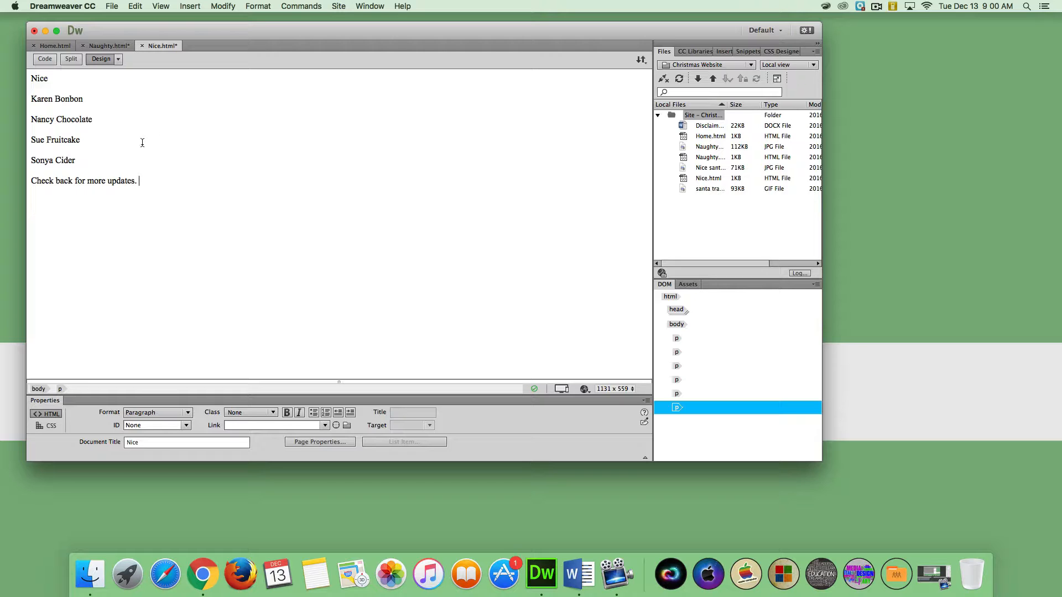
{"action": "left_click_drag", "start_coordinate": [76, 160], "coordinate": [28, 98]}
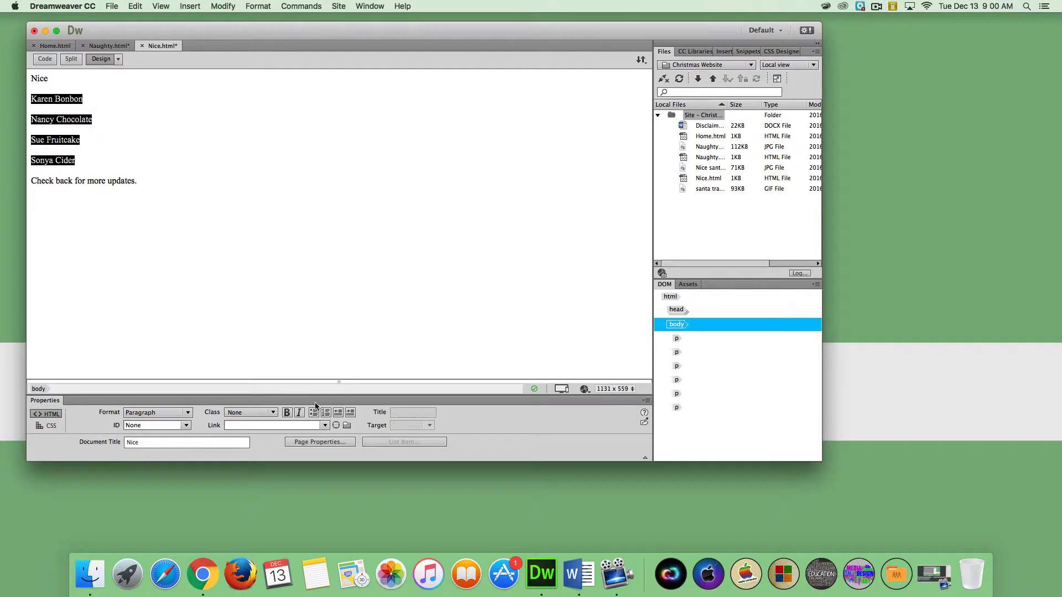
{"action": "left_click", "coordinate": [326, 413]}
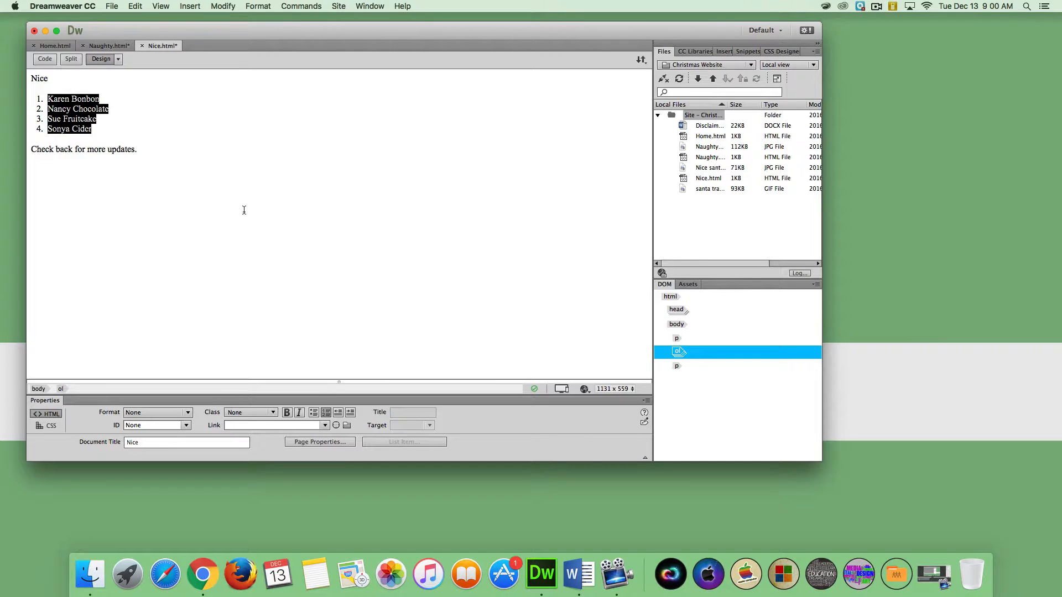
Step: Set the Nice page's text color to bright red #FA0A0E in the page properties
{"action": "left_click", "coordinate": [331, 442]}
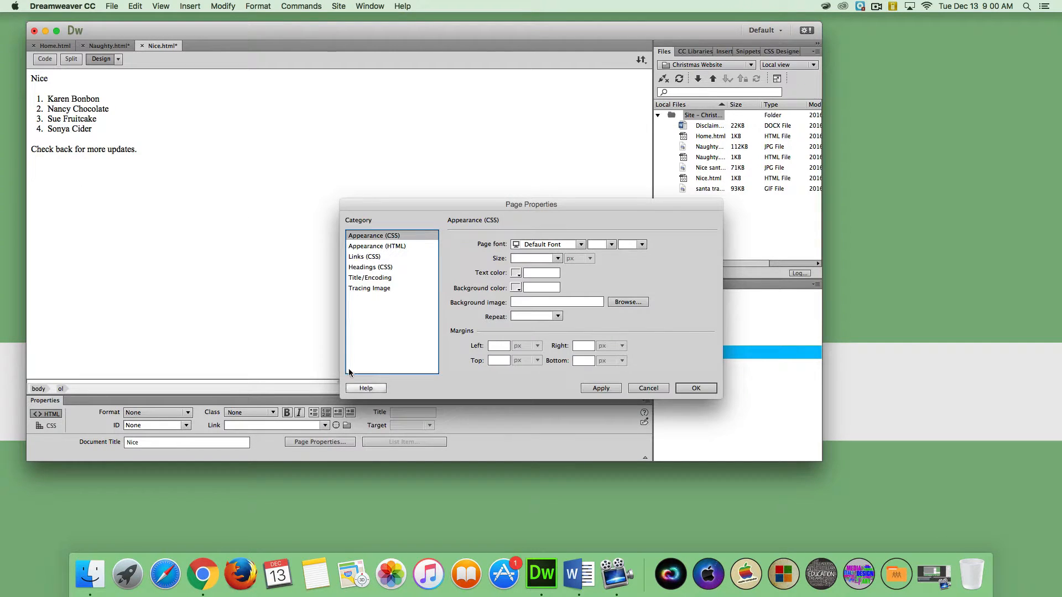
{"action": "left_click", "coordinate": [516, 274]}
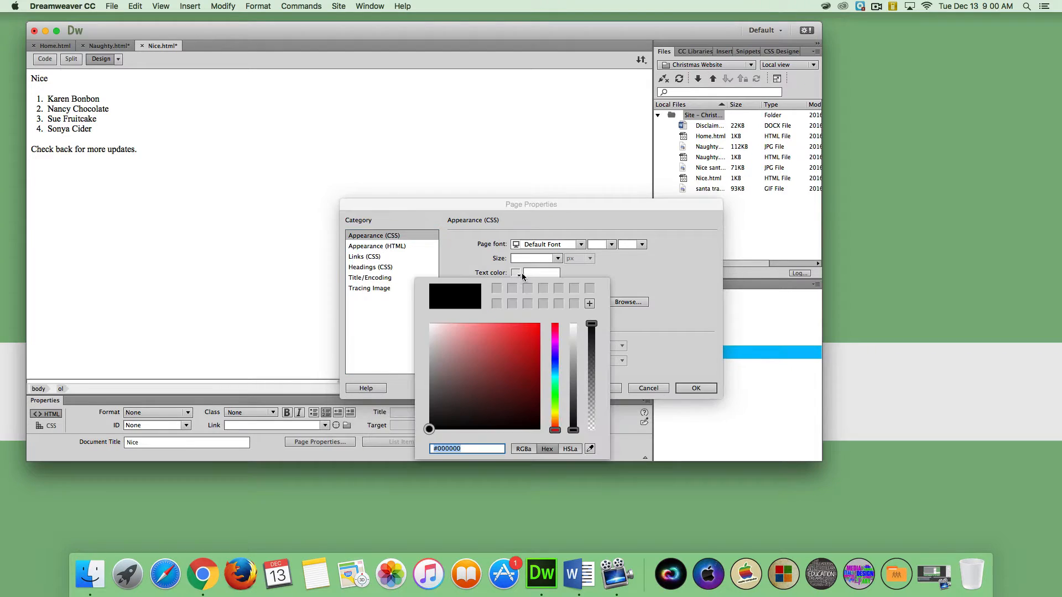
{"action": "left_click", "coordinate": [533, 331]}
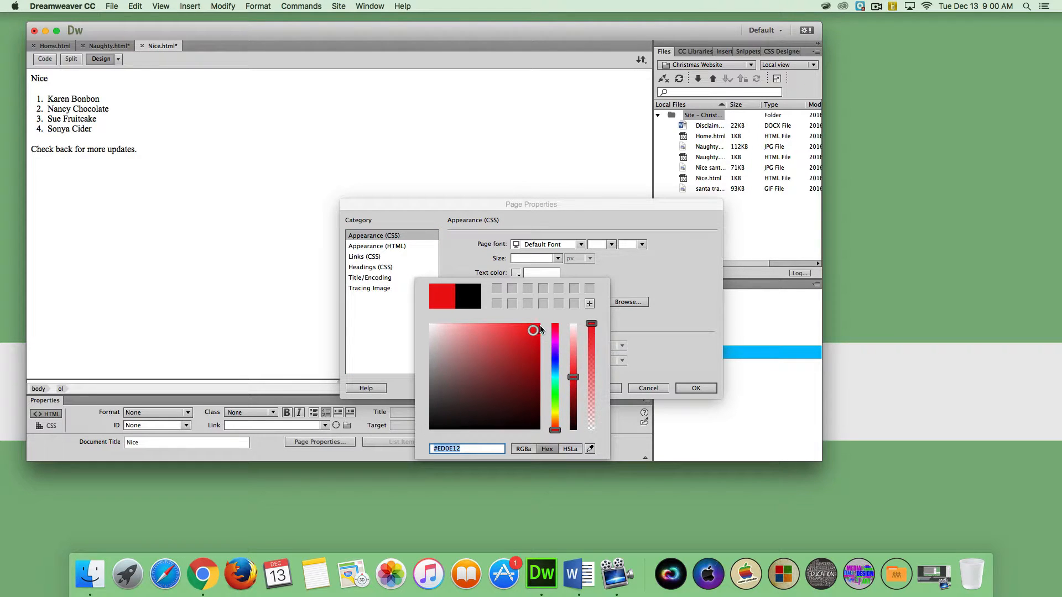
{"action": "left_click", "coordinate": [534, 324]}
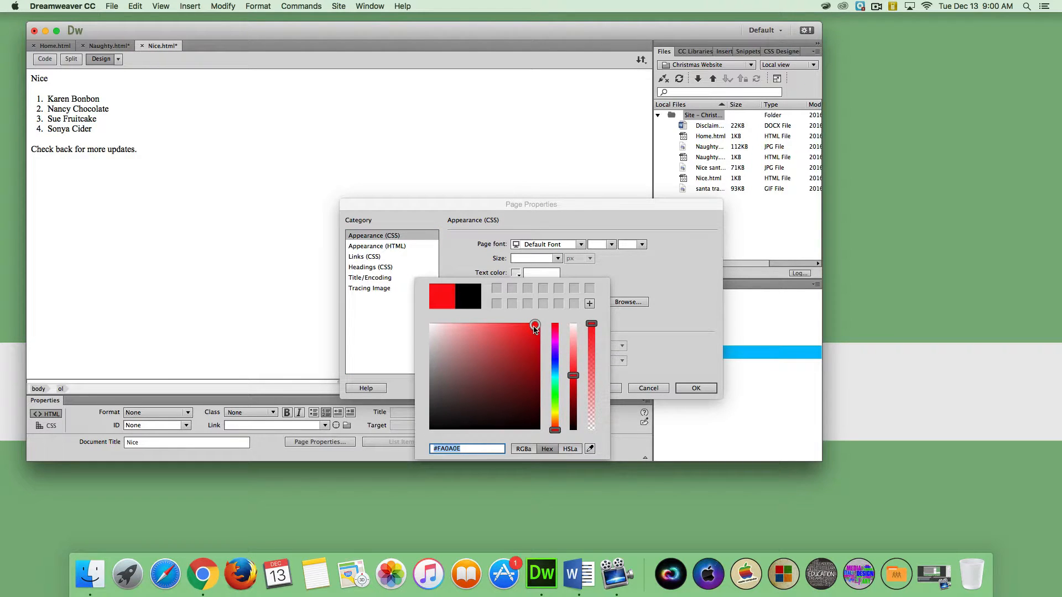
{"action": "left_click", "coordinate": [680, 340]}
Step: Set the Nice page's background color to dark green #0B5F08 and apply the page properties
{"action": "left_click", "coordinate": [517, 288]}
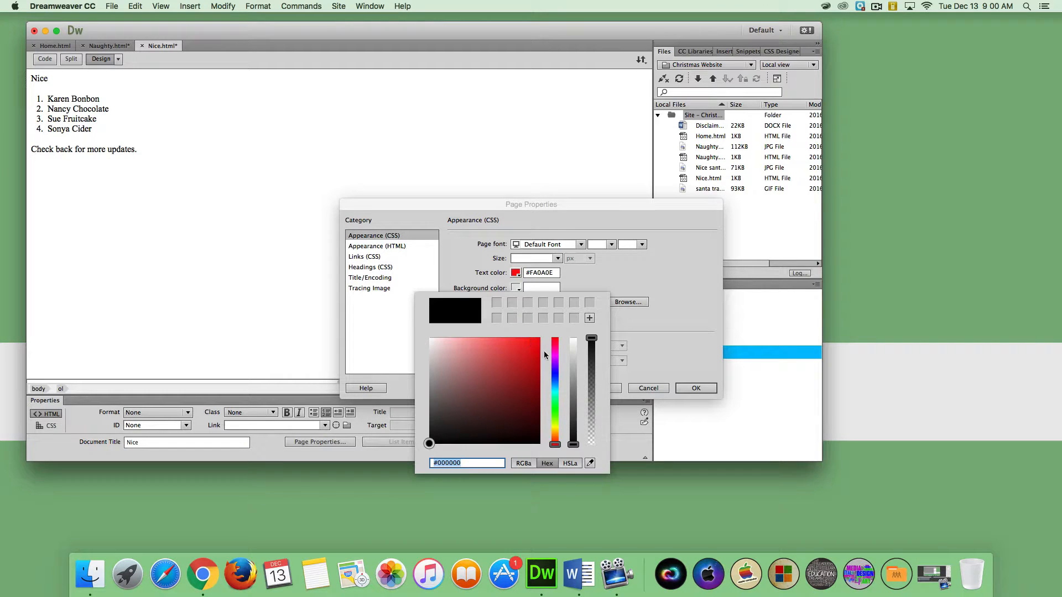
{"action": "left_click", "coordinate": [554, 410]}
{"action": "left_click", "coordinate": [530, 405]}
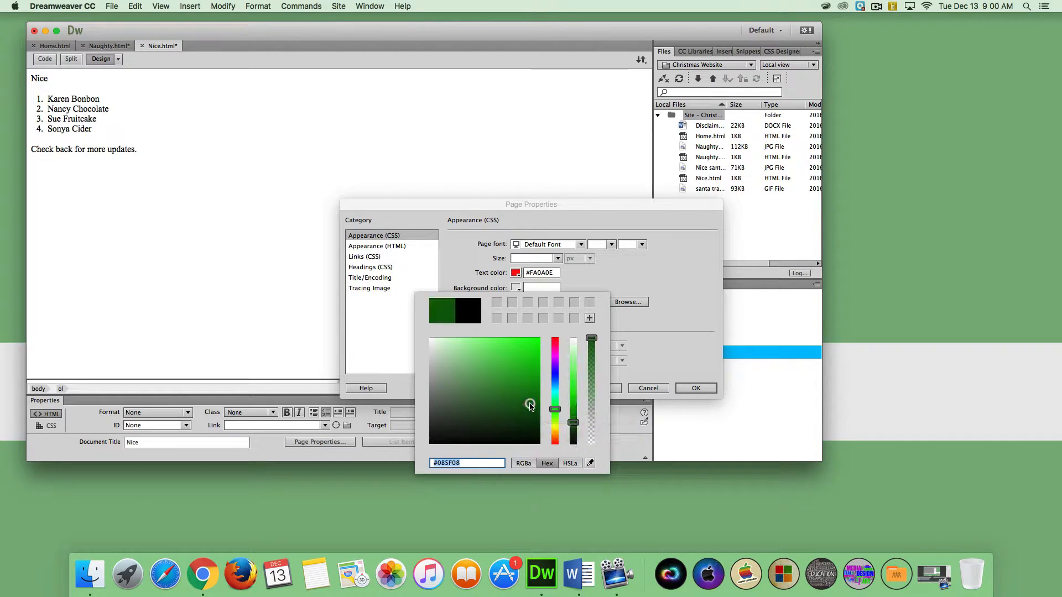
{"action": "left_click", "coordinate": [695, 387]}
{"action": "left_click", "coordinate": [696, 389]}
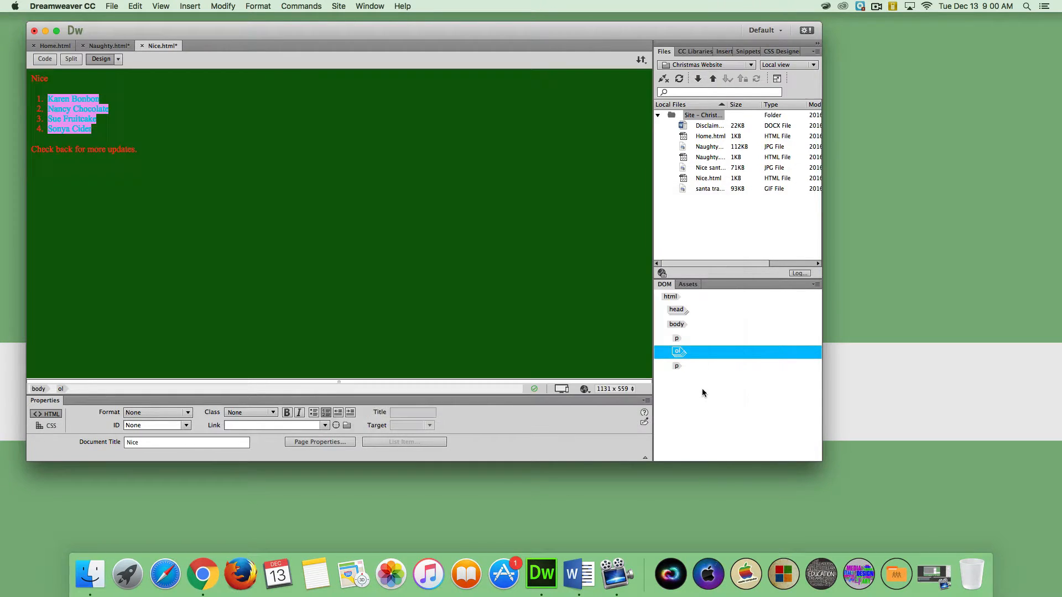
Step: Insert the image Nice santa.jpg in a new paragraph below the line "Check back for more updates."
{"action": "left_click", "coordinate": [541, 282]}
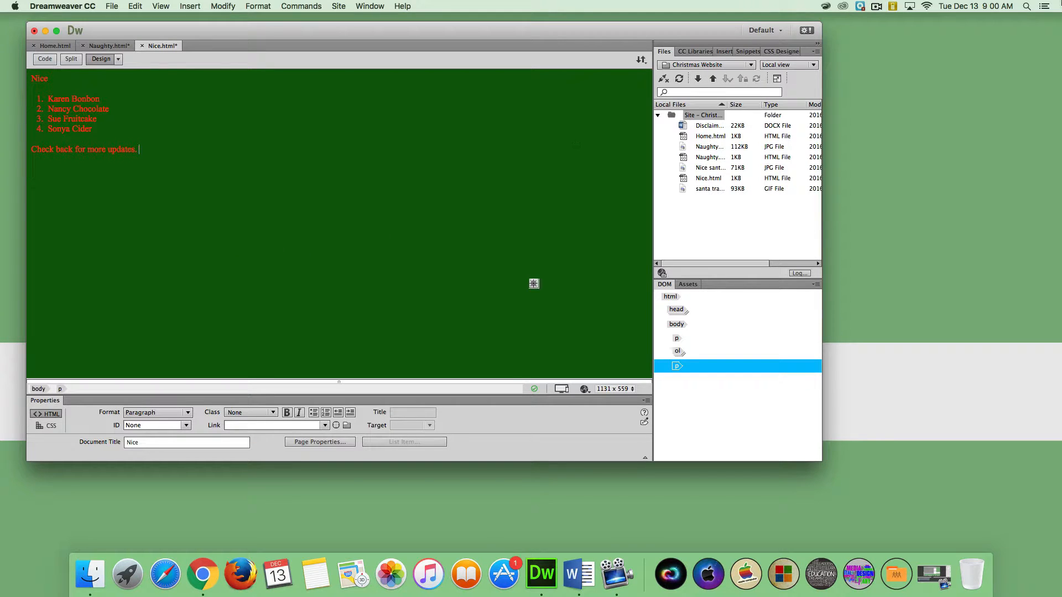
{"action": "left_click", "coordinate": [722, 51]}
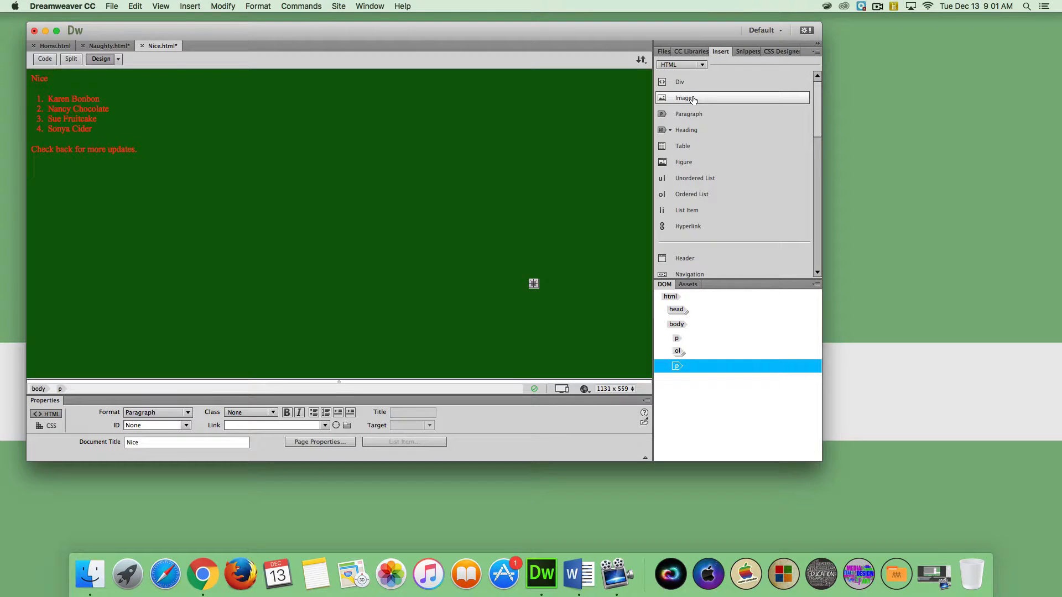
{"action": "key", "text": "Return"}
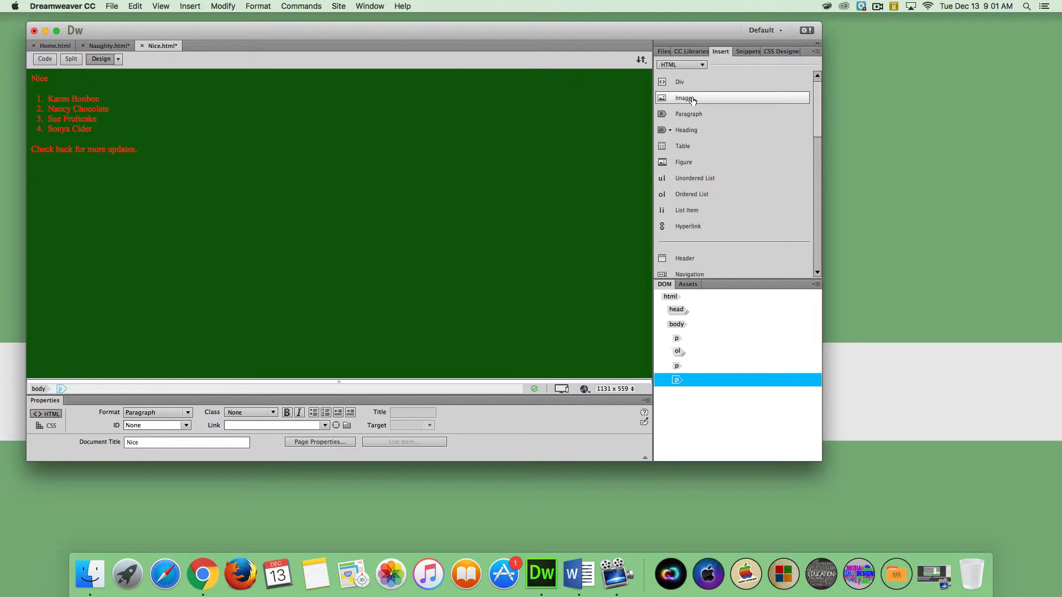
{"action": "left_click", "coordinate": [693, 99]}
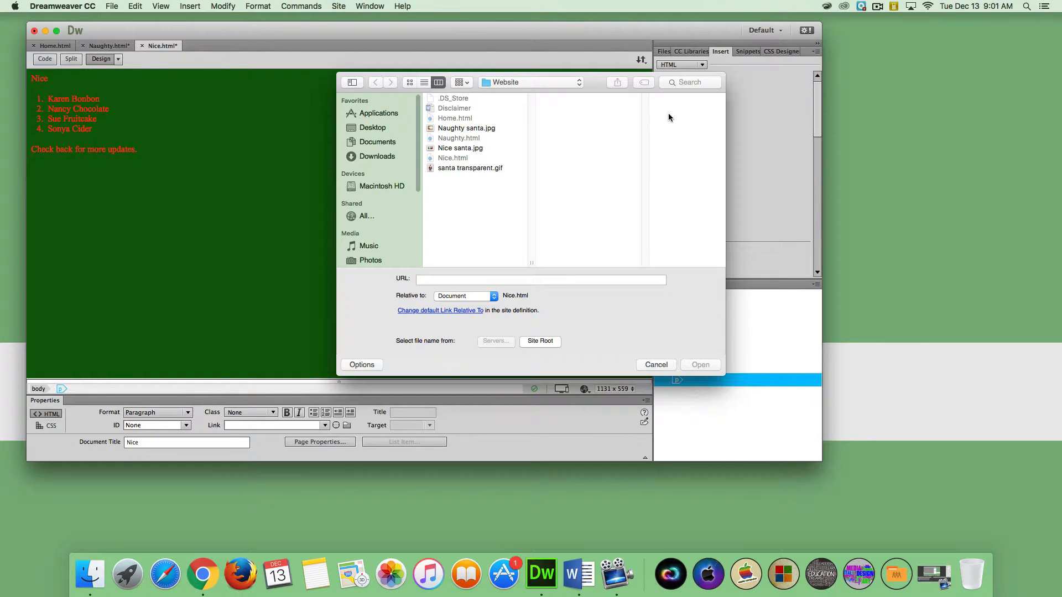
{"action": "left_click", "coordinate": [459, 148]}
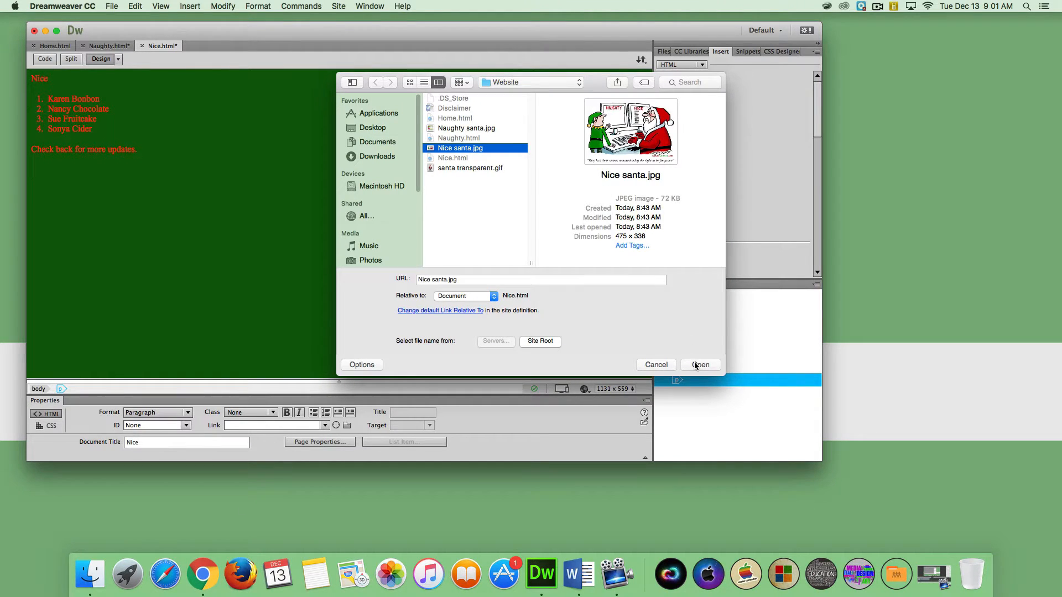
{"action": "left_click", "coordinate": [699, 365]}
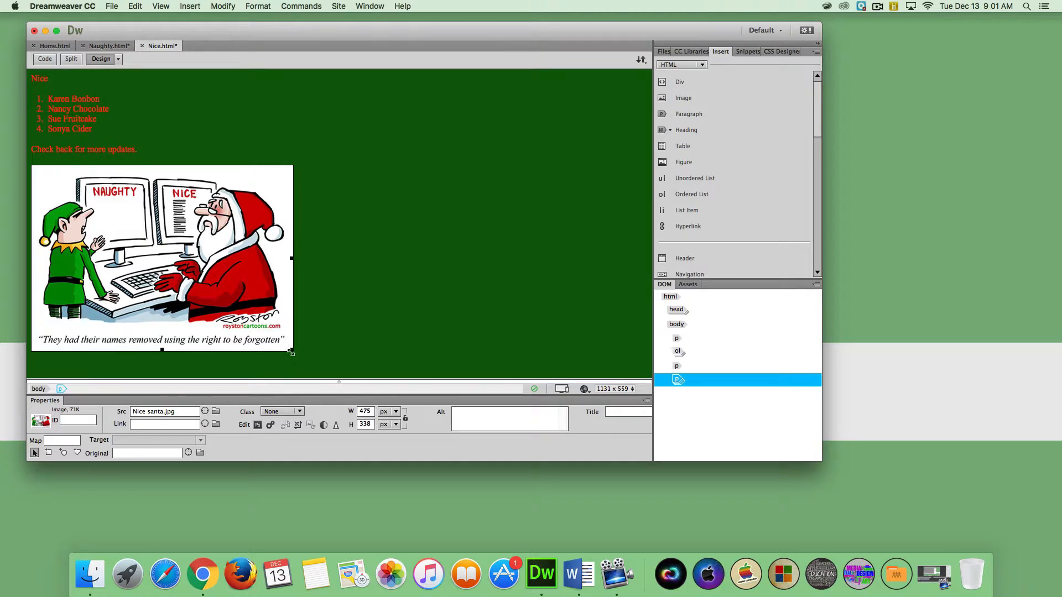
Step: Shrink the Santa picture to about 377 by 231 px and save the Nice page
{"action": "left_click_drag", "start_coordinate": [291, 353], "coordinate": [238, 297]}
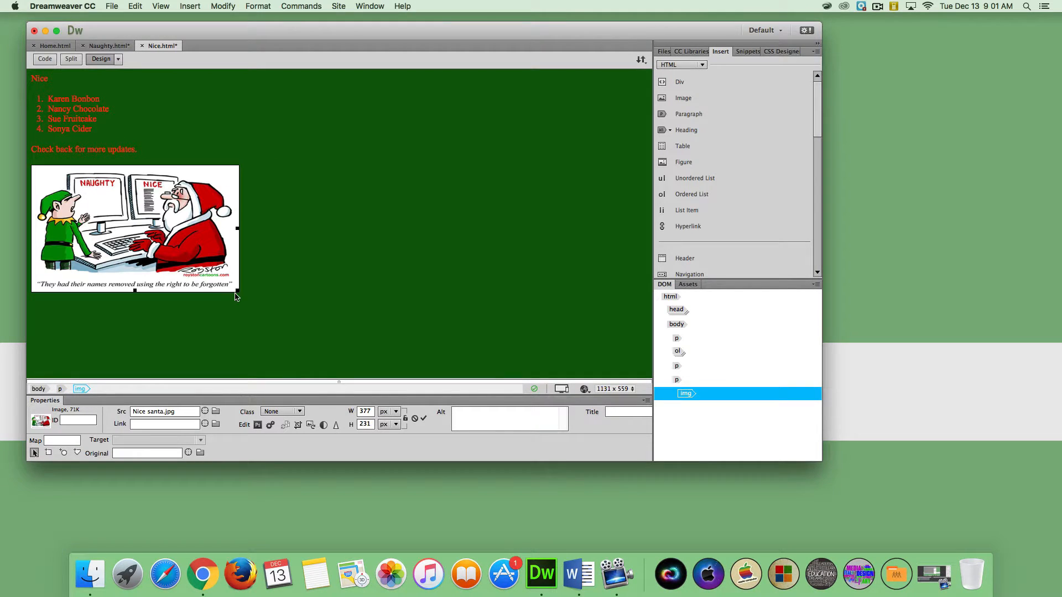
{"action": "left_click", "coordinate": [293, 313]}
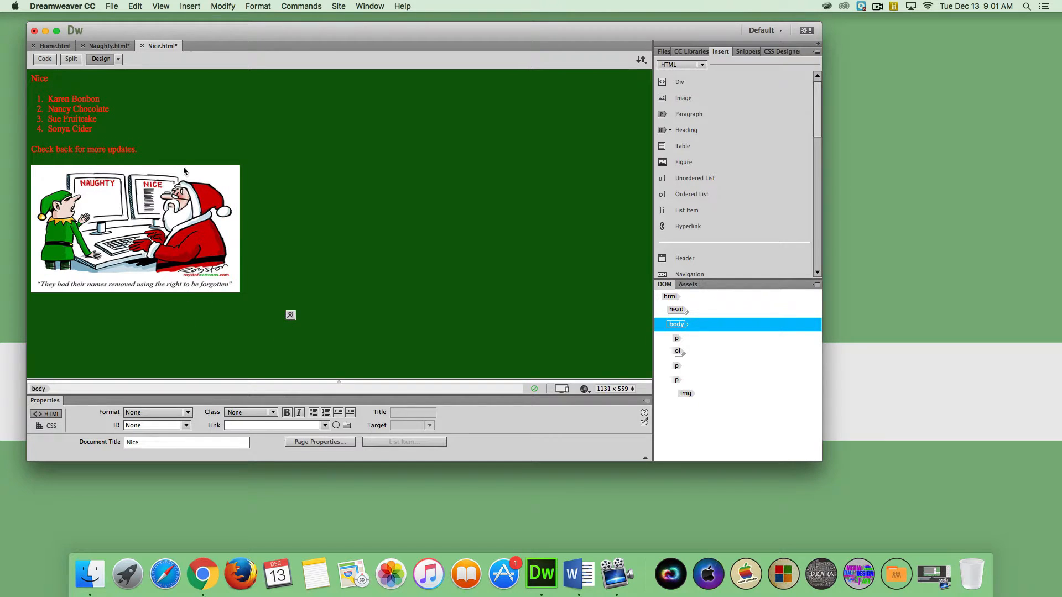
{"action": "left_click", "coordinate": [112, 6]}
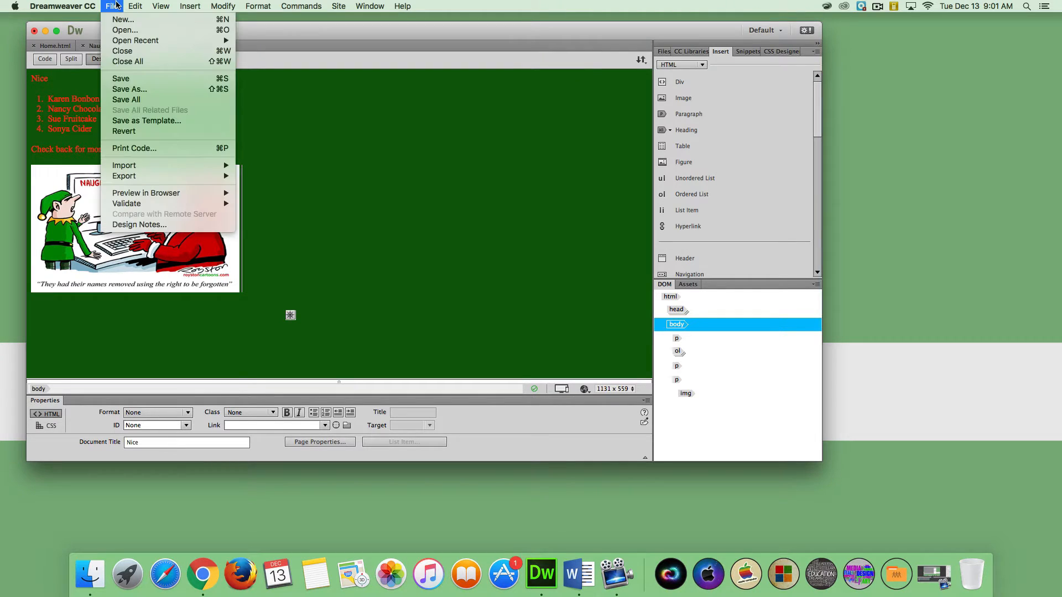
{"action": "left_click", "coordinate": [121, 78]}
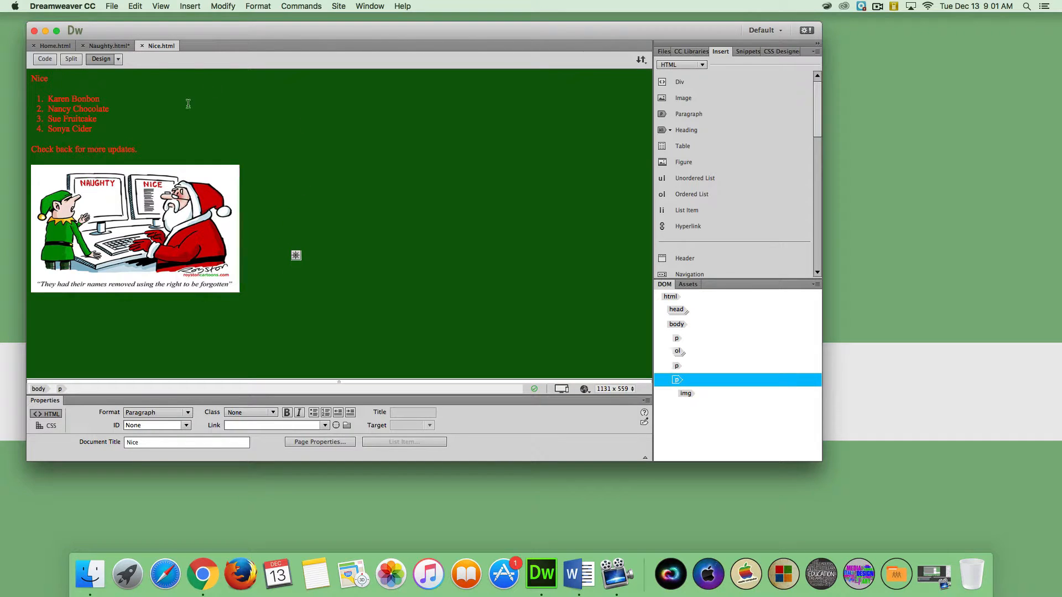
Step: Create a blank HTML5 document with the title My Letter
{"action": "left_click", "coordinate": [112, 8]}
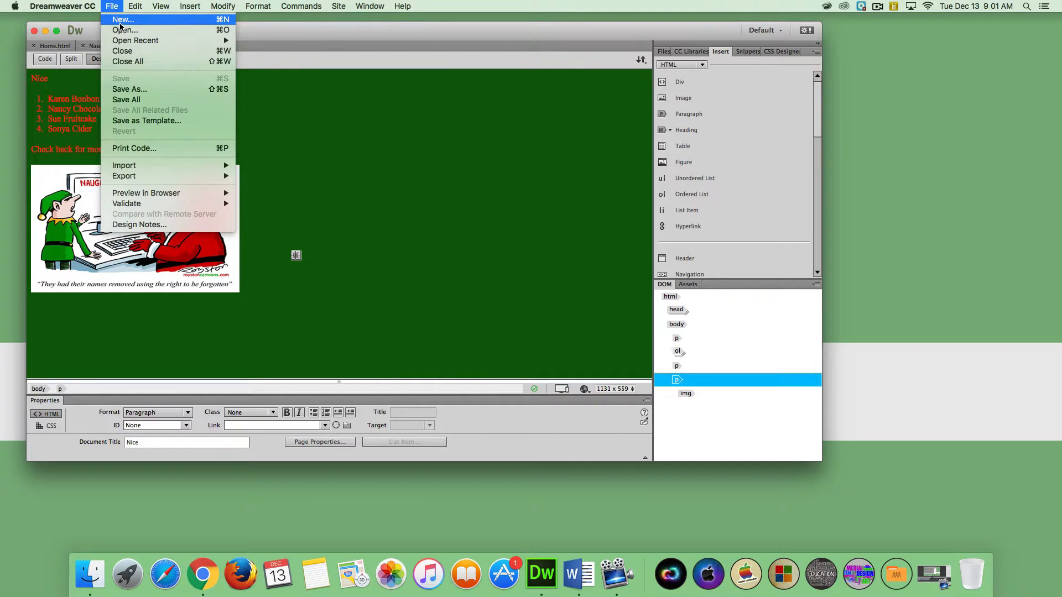
{"action": "left_click", "coordinate": [120, 23]}
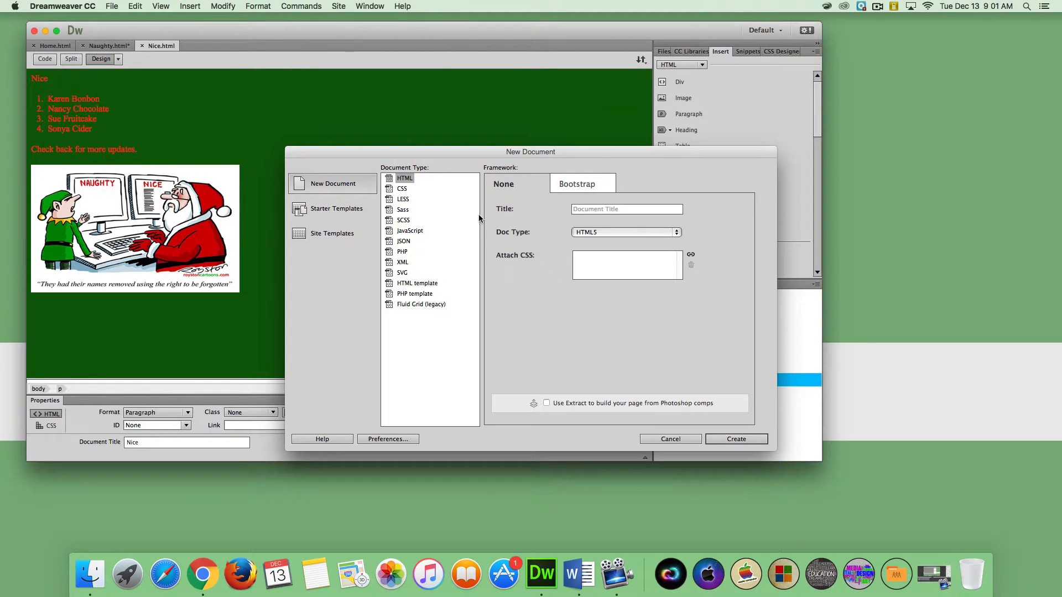
{"action": "left_click", "coordinate": [601, 213]}
{"action": "type", "text": "My L"}
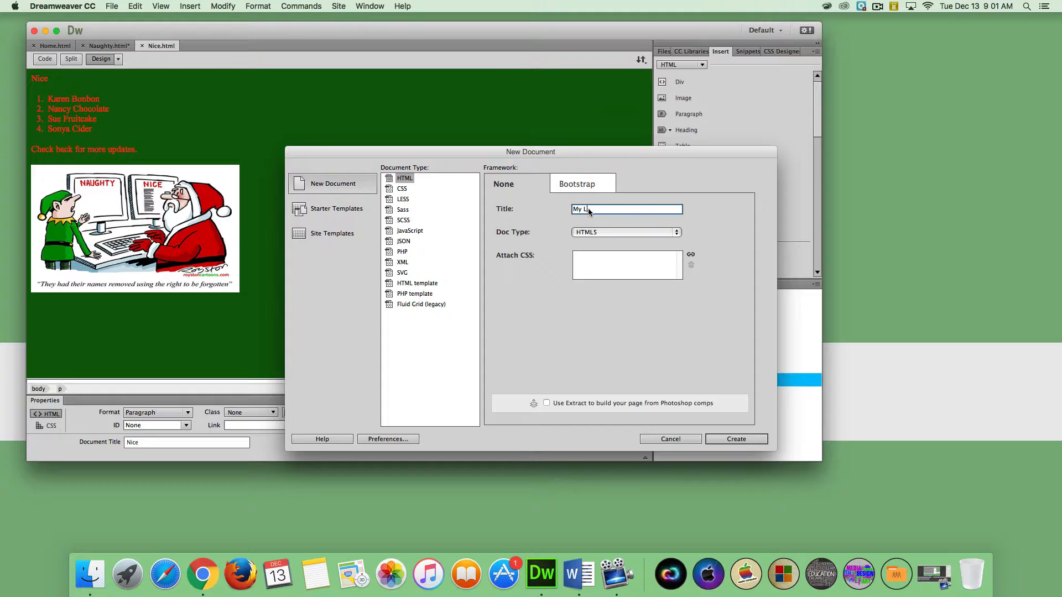
{"action": "type", "text": "etter"}
{"action": "left_click", "coordinate": [731, 440]}
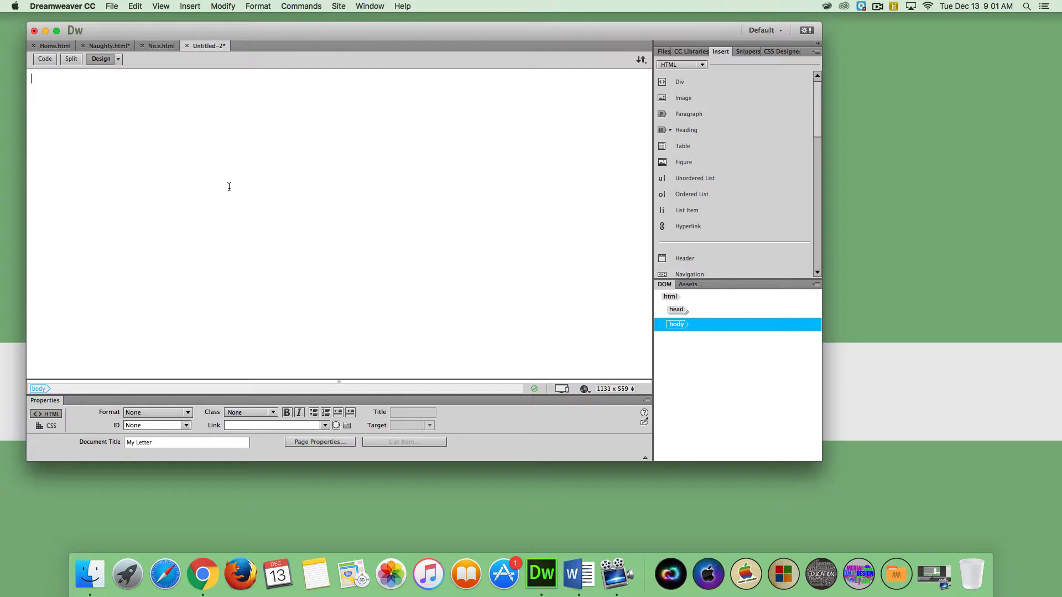
Step: Enter the heading text "My Letter to Santa" on the new page and start a new paragraph below it
{"action": "type", "text": "My"}
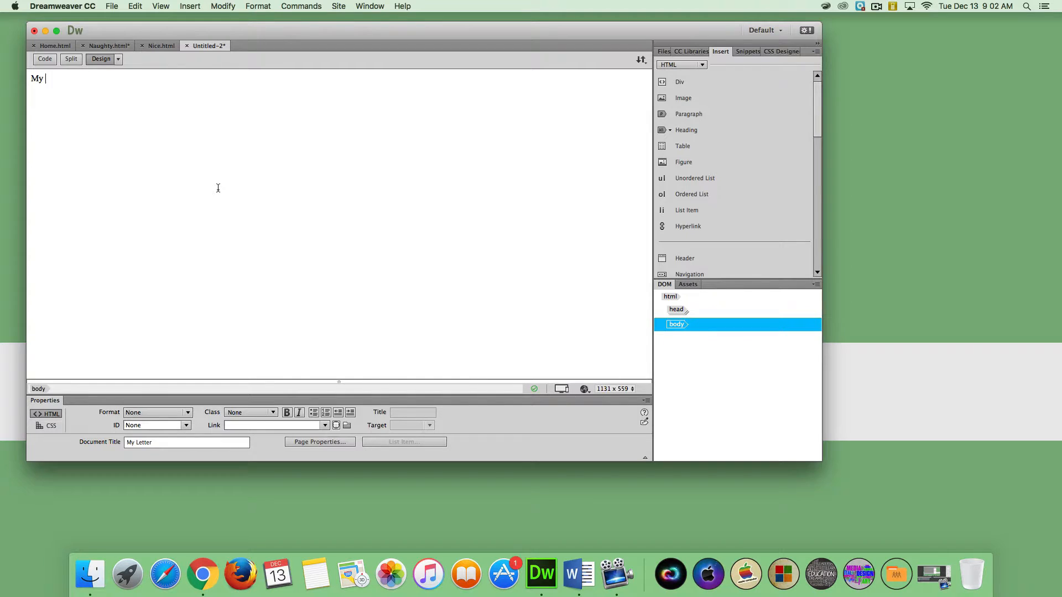
{"action": "type", "text": " Letter to Santa"}
{"action": "key", "text": "Return"}
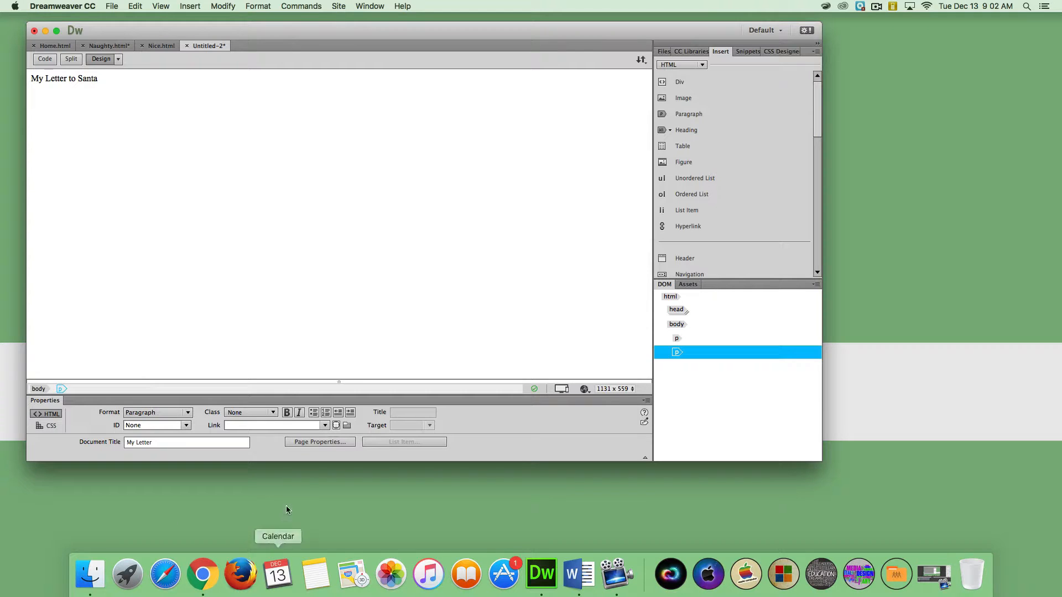
Step: Set the letter page's text color to bright red #F9090D in the page properties
{"action": "left_click", "coordinate": [321, 442]}
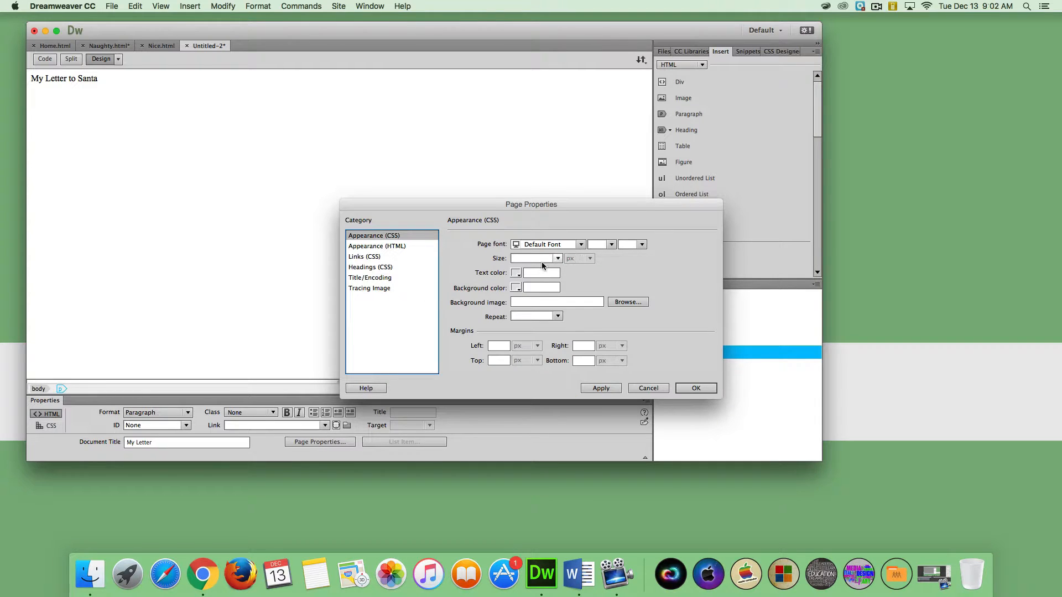
{"action": "left_click", "coordinate": [516, 273]}
{"action": "left_click", "coordinate": [535, 329]}
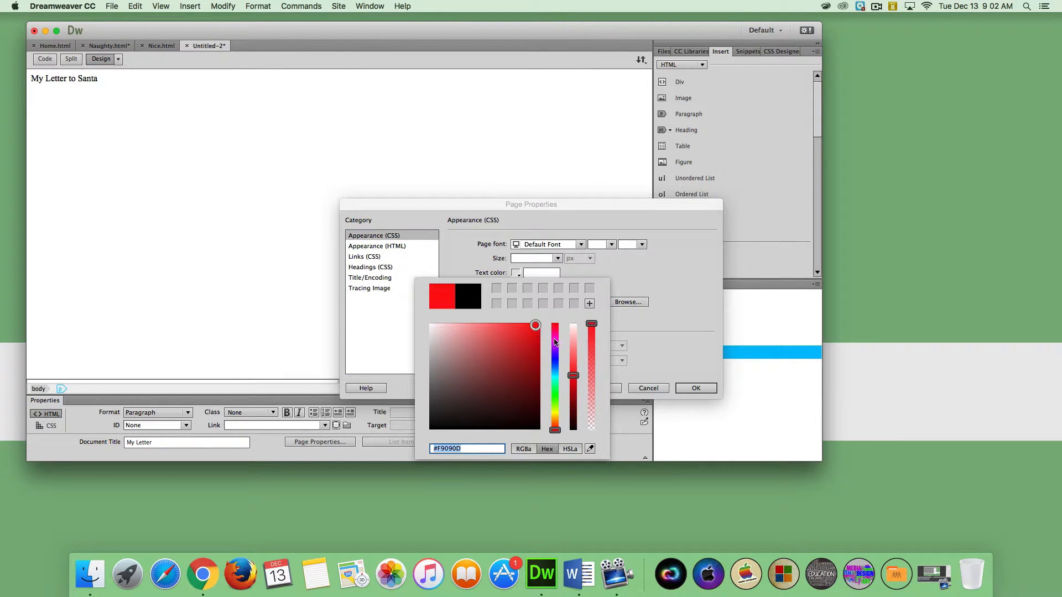
{"action": "left_click", "coordinate": [563, 310]}
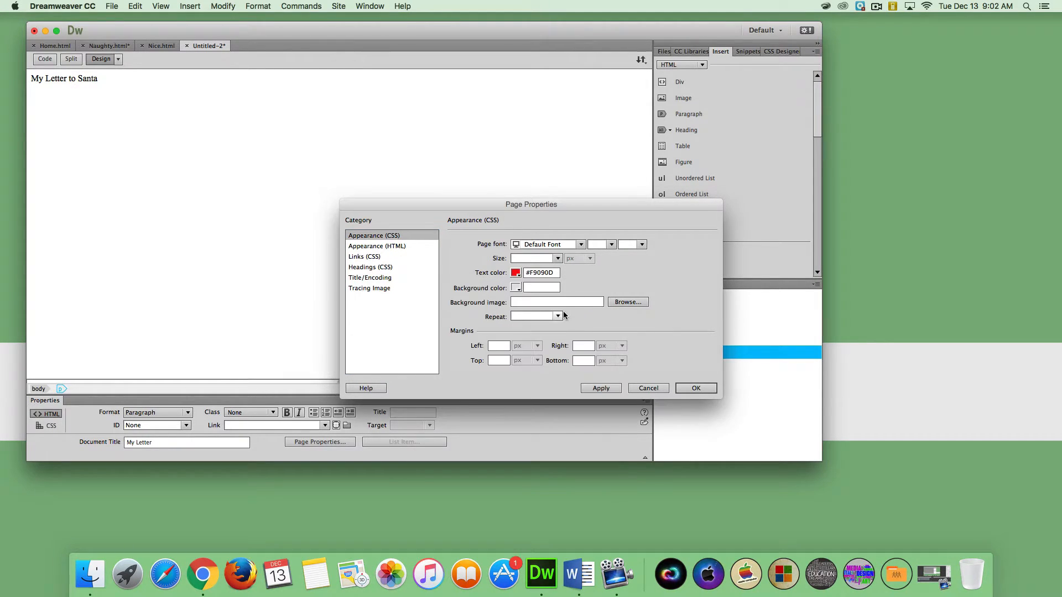
Step: Set the letter page's background color to dark green #076219 and apply the page properties
{"action": "left_click", "coordinate": [516, 288]}
{"action": "left_click", "coordinate": [554, 405]}
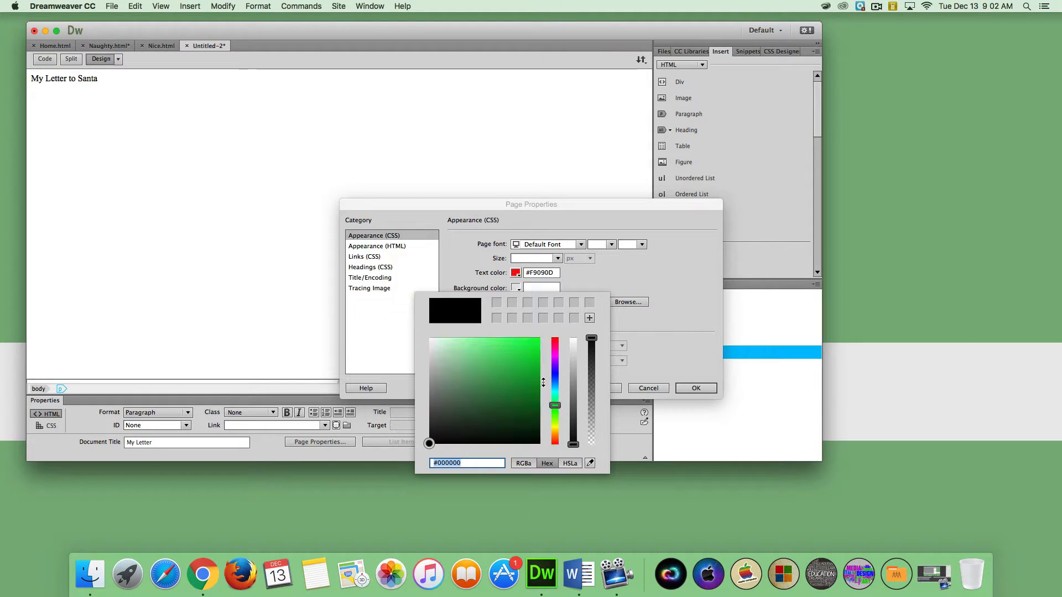
{"action": "left_click", "coordinate": [532, 404]}
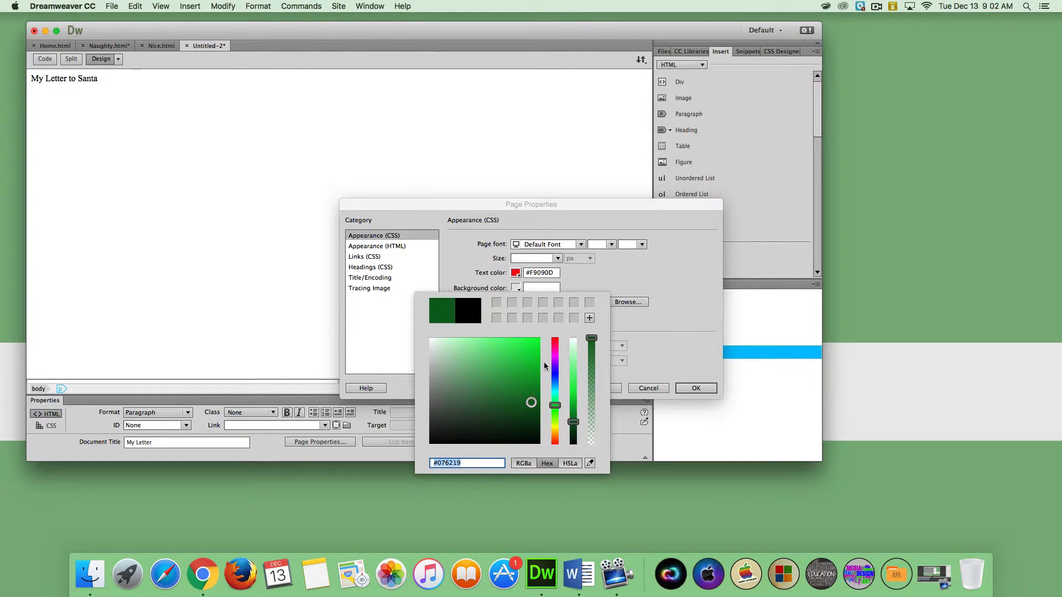
{"action": "left_click", "coordinate": [674, 348]}
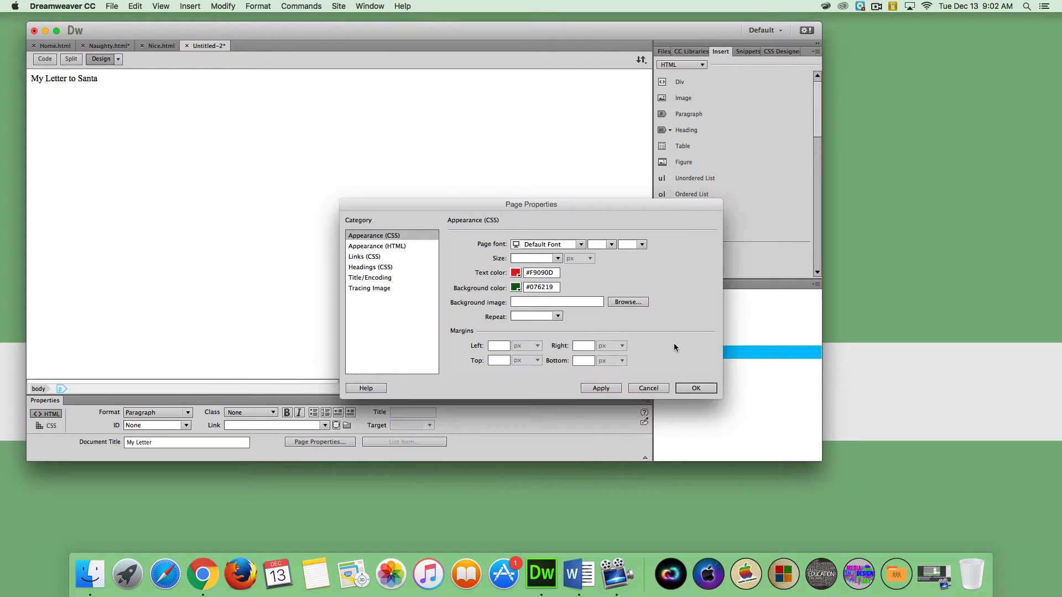
{"action": "left_click", "coordinate": [694, 389]}
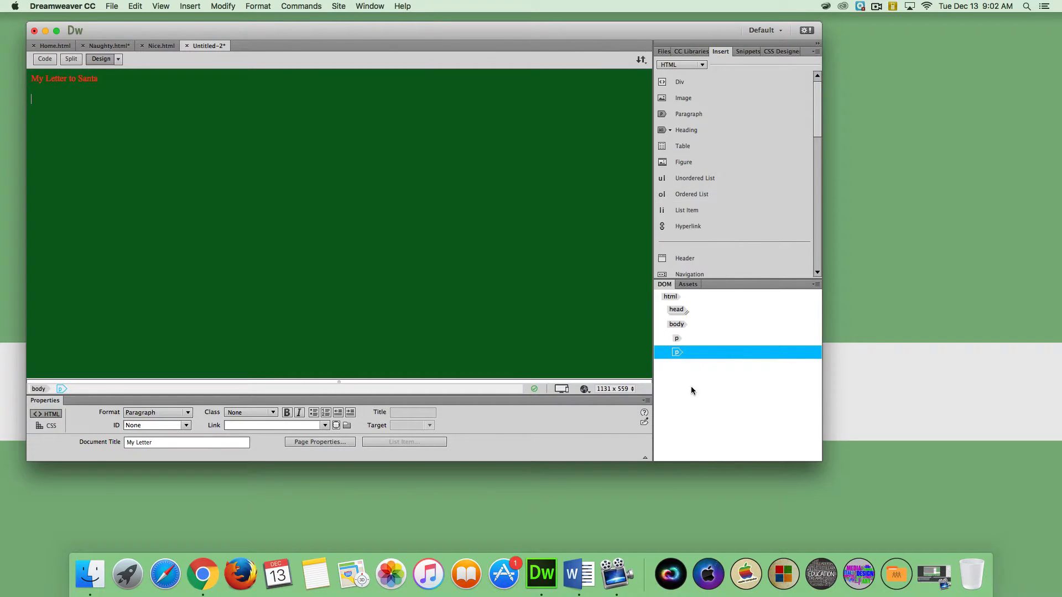
Step: Insert a form below the "My Letter to Santa" heading and place the cursor inside it
{"action": "left_click", "coordinate": [191, 7]}
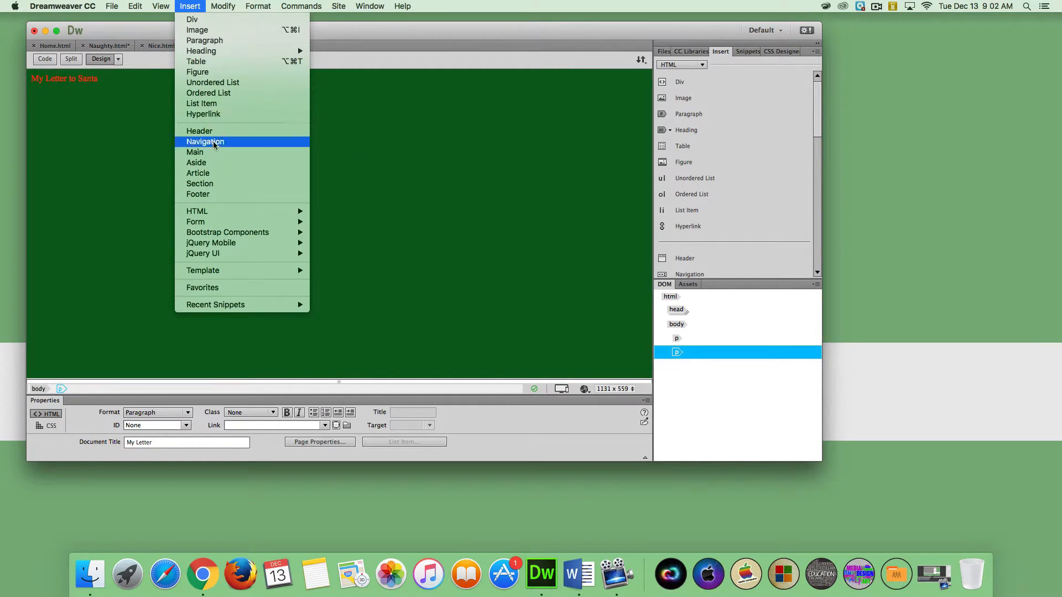
{"action": "mouse_move", "coordinate": [212, 226]}
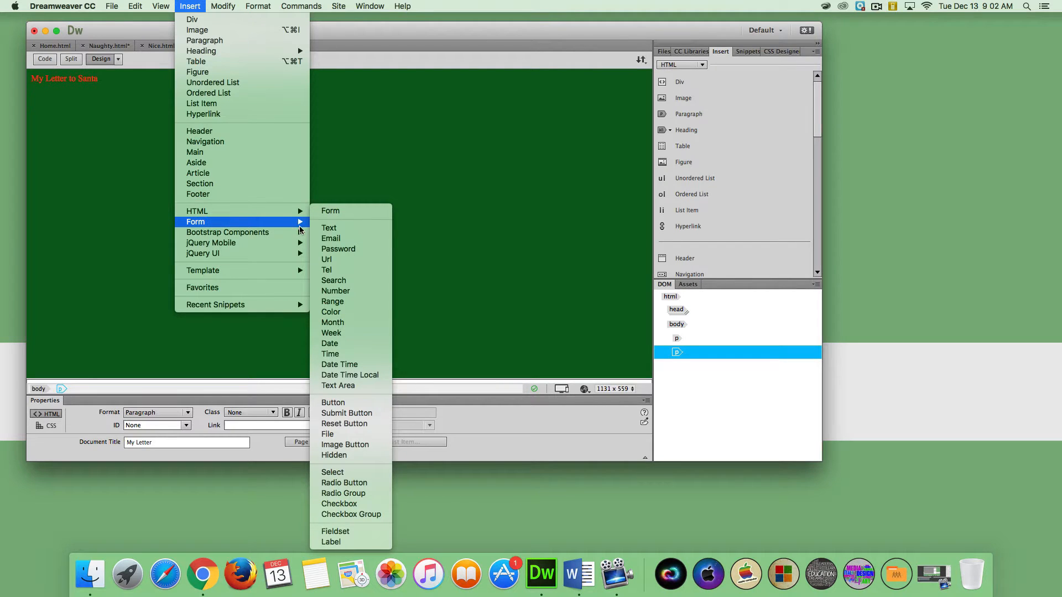
{"action": "left_click", "coordinate": [331, 211]}
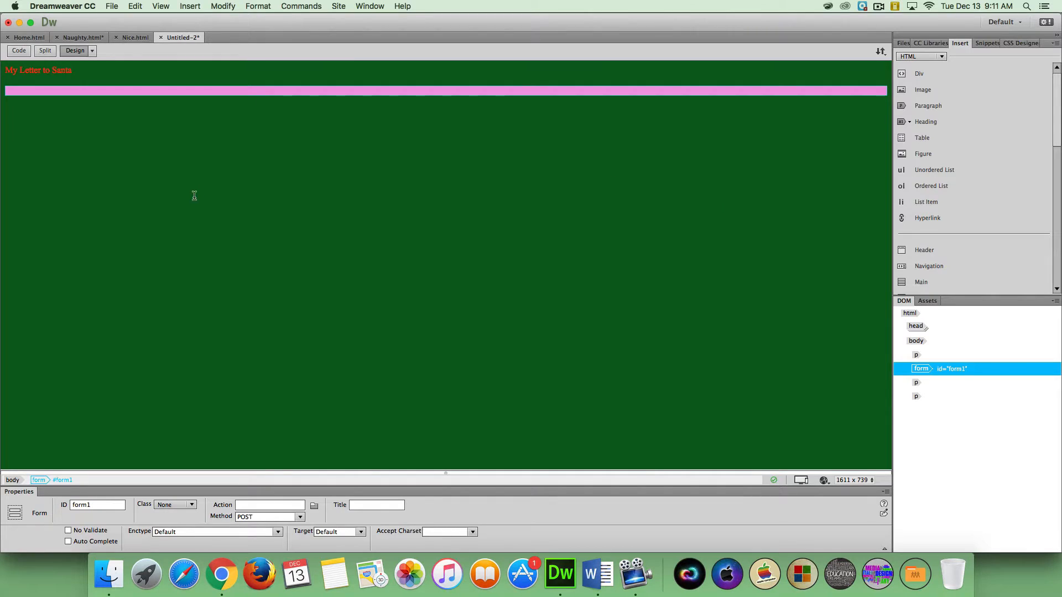
{"action": "left_click", "coordinate": [70, 90]}
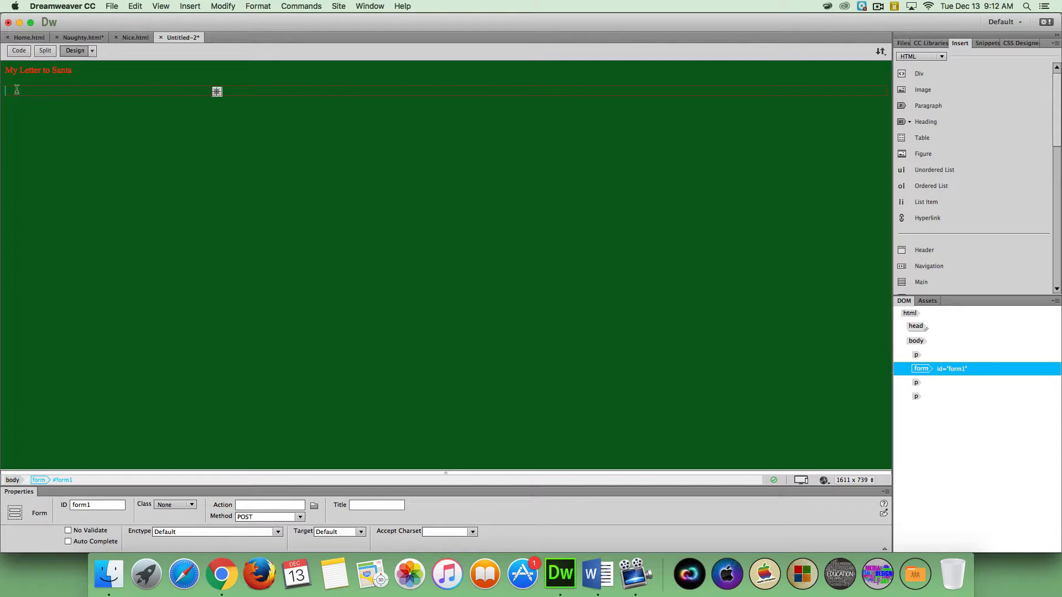
Step: Set the form's ID to MyForm and its action to MAILTO: followed by the recipient's e-mail address
{"action": "left_click", "coordinate": [107, 505]}
{"action": "left_click_drag", "start_coordinate": [75, 505], "coordinate": [94, 458]}
{"action": "type", "text": "MyF"}
{"action": "left_click", "coordinate": [253, 506]}
{"action": "type", "text": "MAI"}
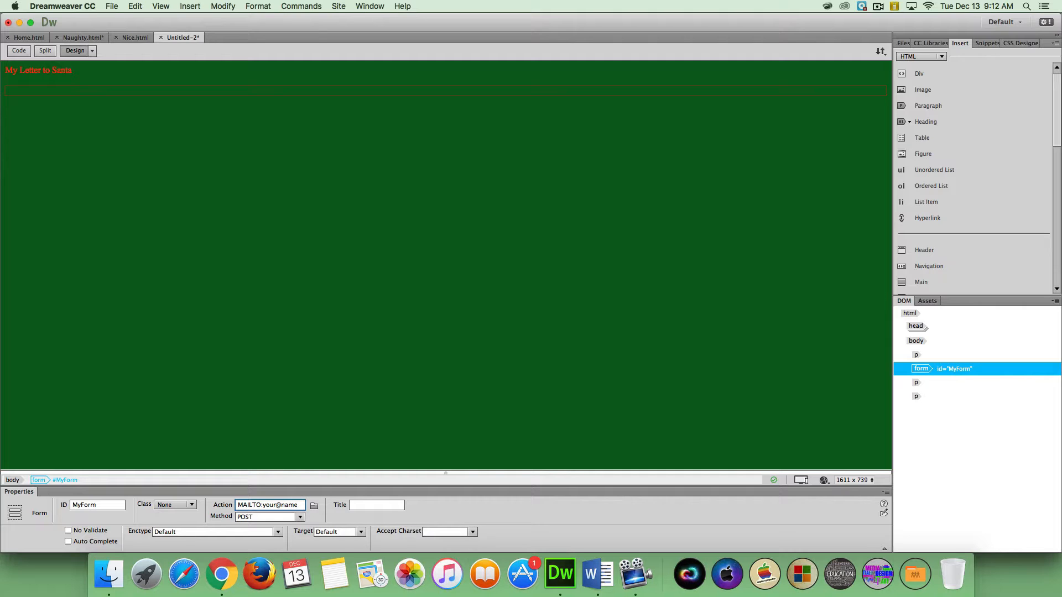
{"action": "type", "text": "goeshere.com"}
Step: Insert a text field inside the empty form below the "My Letter to Santa" heading
{"action": "left_click", "coordinate": [162, 91]}
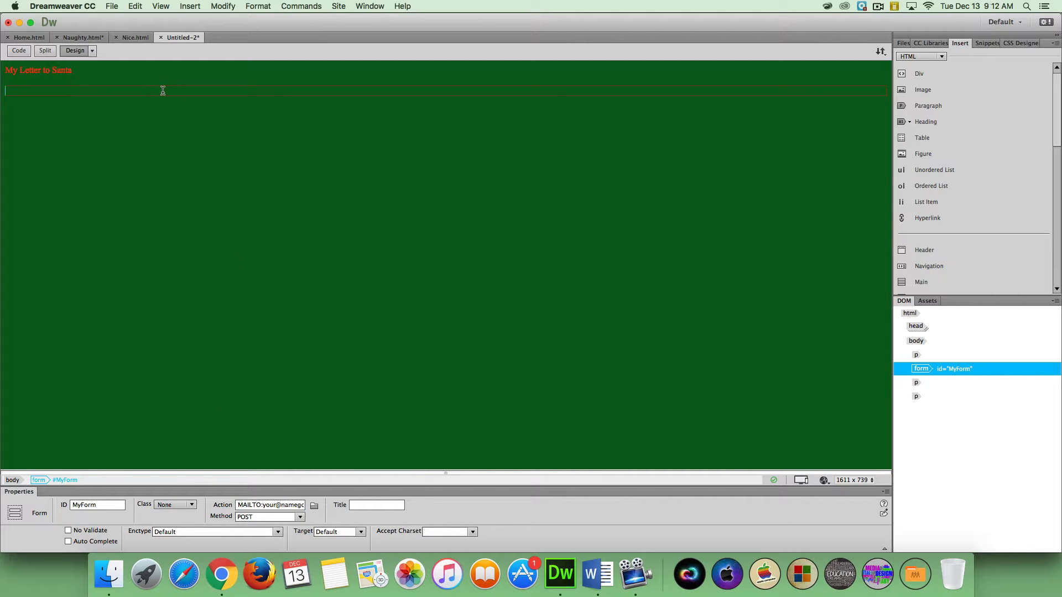
{"action": "left_click", "coordinate": [190, 6]}
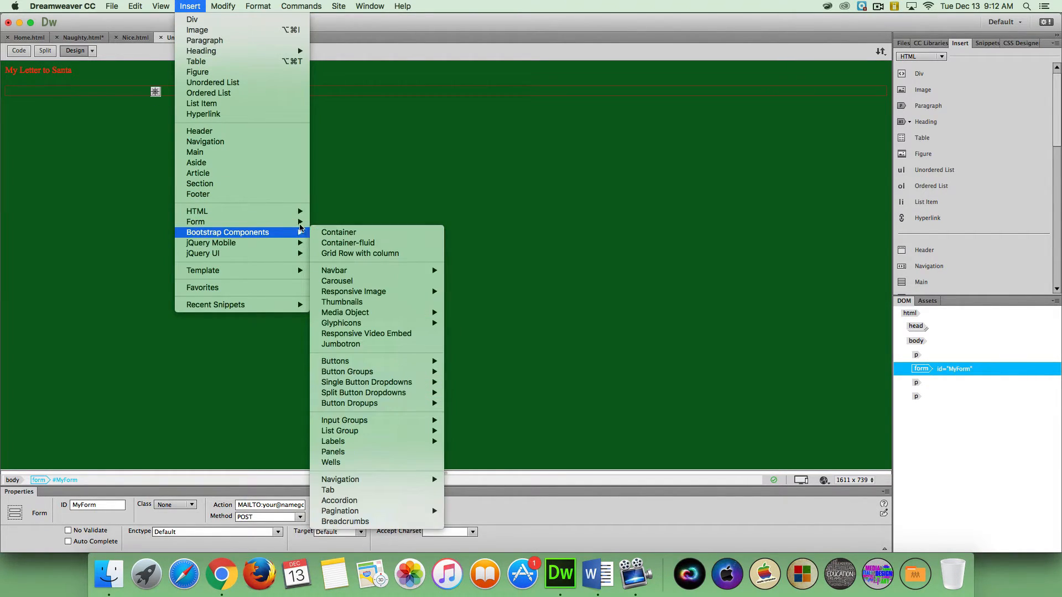
{"action": "mouse_move", "coordinate": [277, 221]}
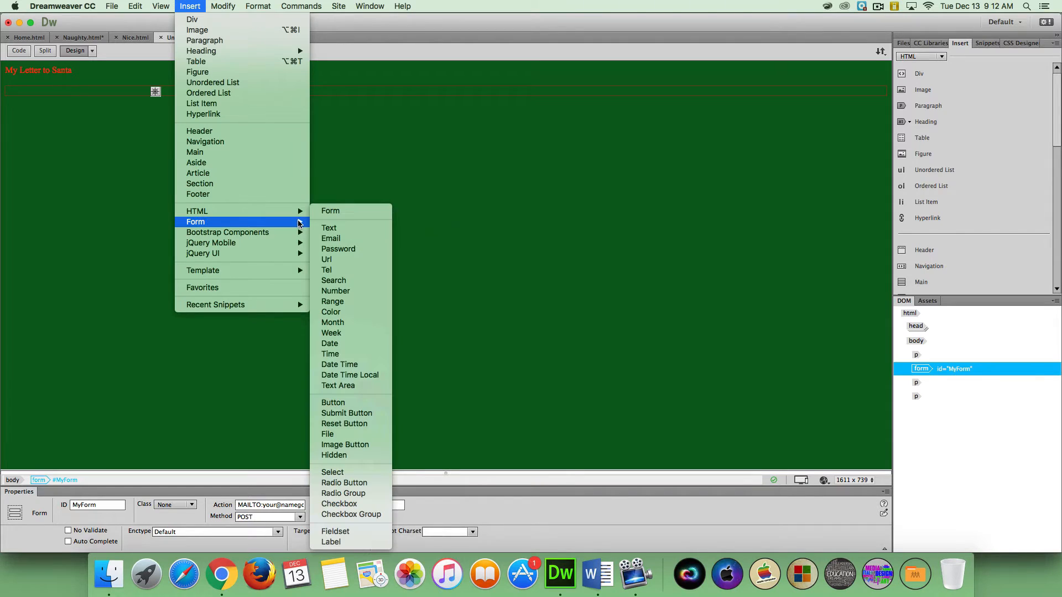
{"action": "left_click", "coordinate": [339, 231]}
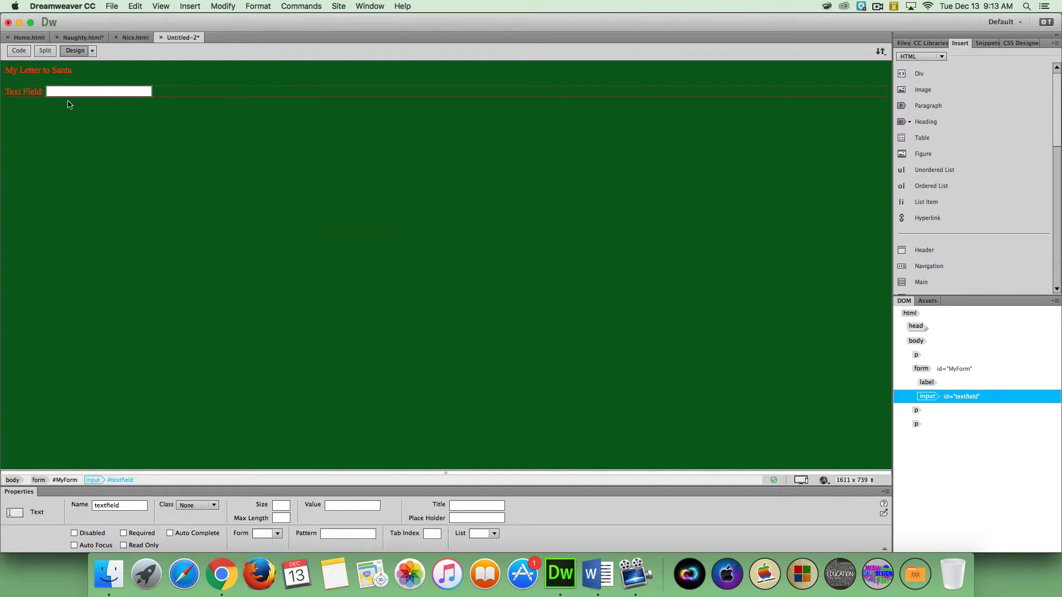
Step: Replace the text field's default label with "Name:" and start a new paragraph after the field
{"action": "left_click", "coordinate": [40, 92]}
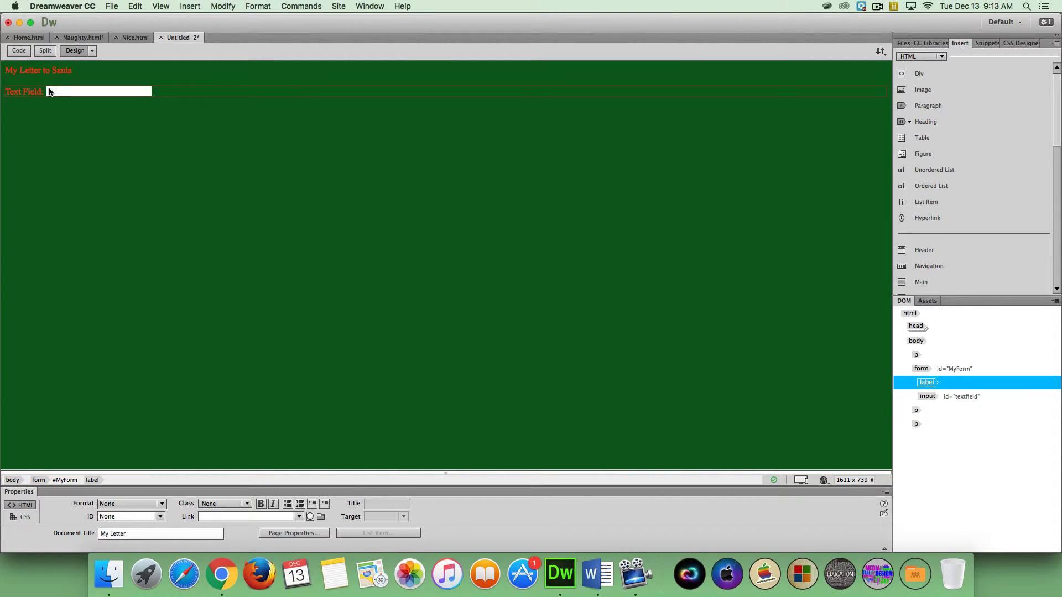
{"action": "key", "text": "BackSpace"}
{"action": "key", "text": "BackSpace"}
{"action": "key", "text": "BackSpace"}
{"action": "key", "text": "BackSpace"}
{"action": "key", "text": "BackSpace"}
{"action": "key", "text": "BackSpace"}
{"action": "key", "text": "BackSpace"}
{"action": "key", "text": "BackSpace"}
{"action": "key", "text": "BackSpace"}
{"action": "key", "text": "BackSpace"}
{"action": "key", "text": "BackSpace"}
{"action": "type", "text": "Name:"}
{"action": "left_click", "coordinate": [149, 91]}
{"action": "key", "text": "Return"}
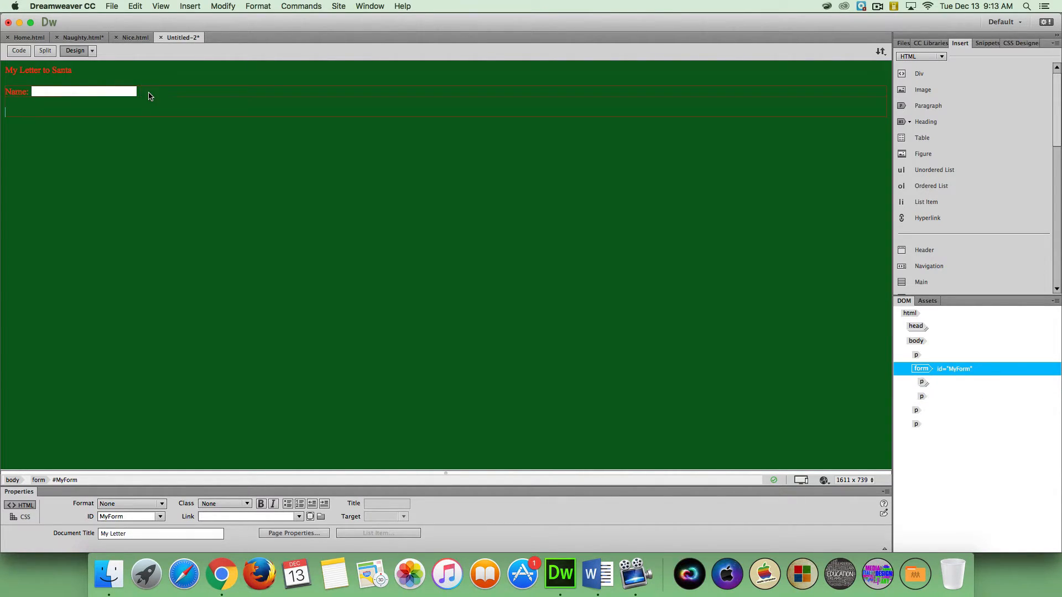
{"action": "type", "text": "Age"}
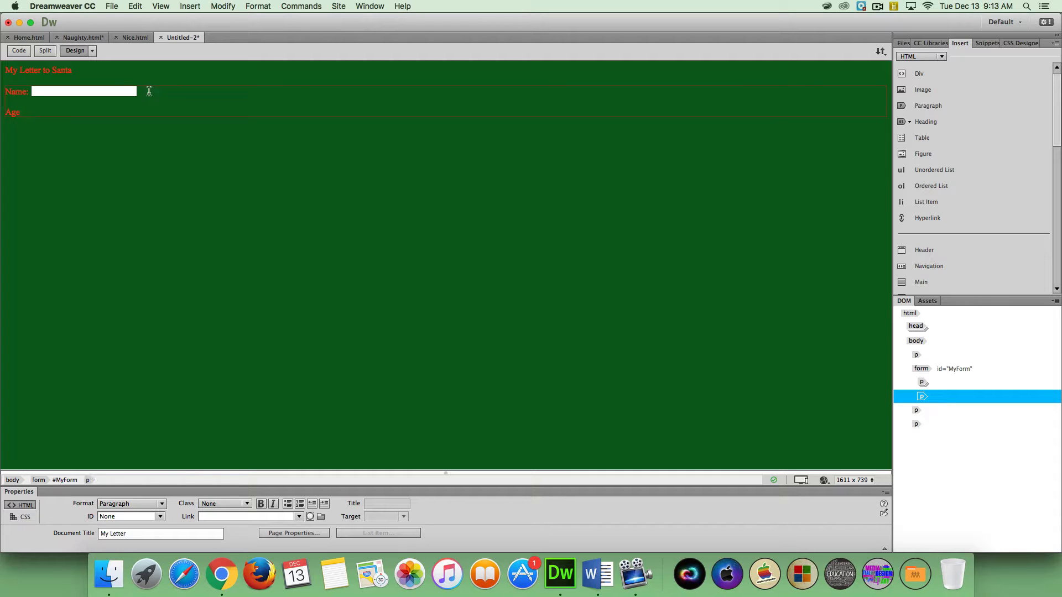
{"action": "key", "text": "BackSpace"}
{"action": "key", "text": "BackSpace"}
Step: Insert a second text field in the paragraph below the Name field
{"action": "left_click", "coordinate": [195, 8]}
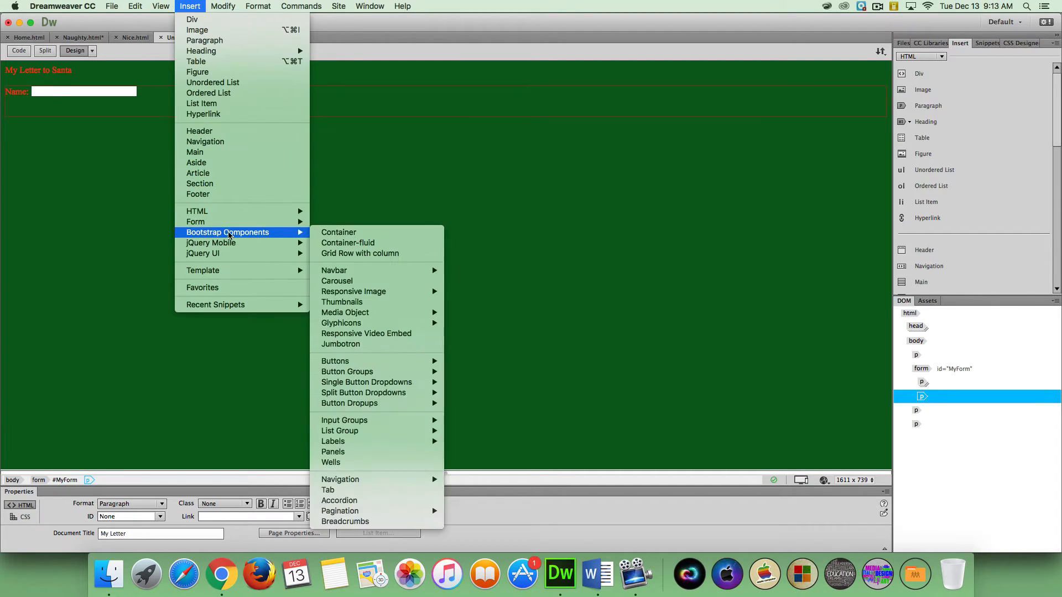
{"action": "mouse_move", "coordinate": [245, 226]}
{"action": "left_click", "coordinate": [329, 228]}
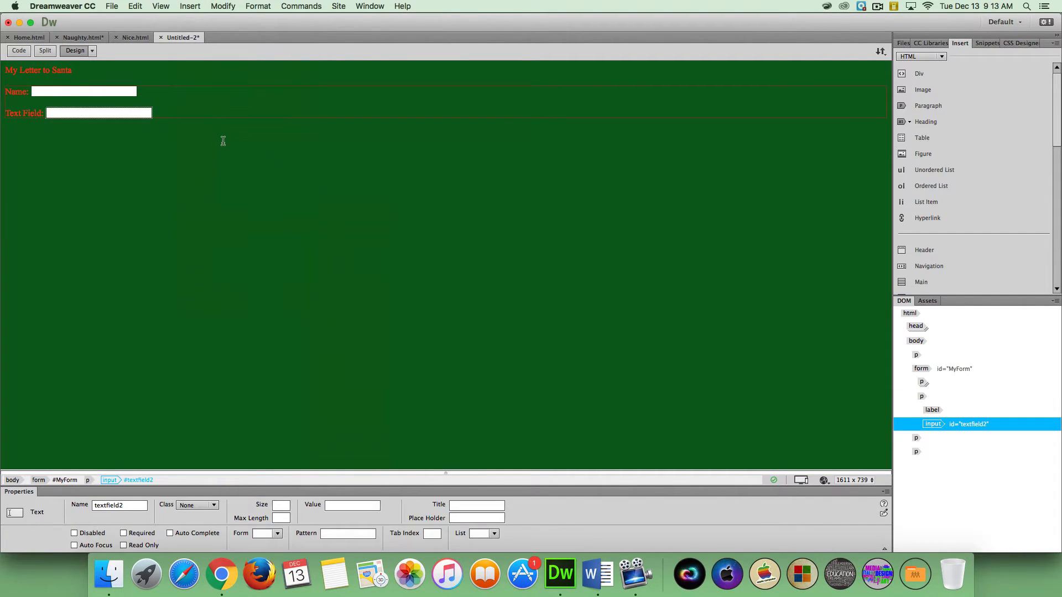
Step: Replace the second text field's default label with "Age:" and start a new paragraph after the field
{"action": "left_click", "coordinate": [45, 110]}
{"action": "key", "text": "BackSpace"}
{"action": "key", "text": "BackSpace"}
{"action": "key", "text": "BackSpace"}
{"action": "key", "text": "BackSpace"}
{"action": "key", "text": "BackSpace"}
{"action": "key", "text": "BackSpace"}
{"action": "key", "text": "BackSpace"}
{"action": "key", "text": "BackSpace"}
{"action": "key", "text": "BackSpace"}
{"action": "key", "text": "BackSpace"}
{"action": "key", "text": "BackSpace"}
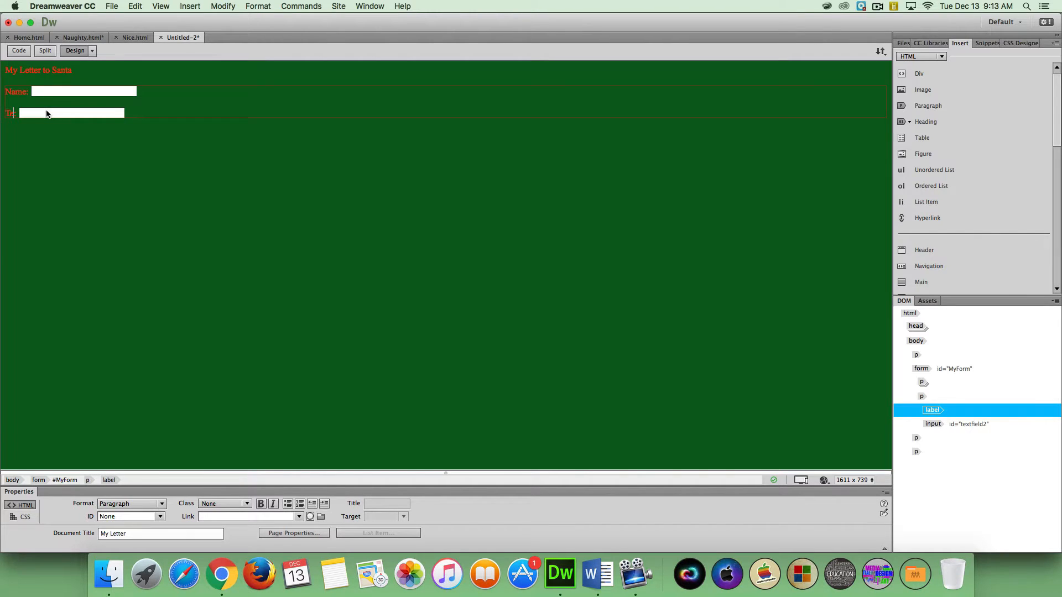
{"action": "type", "text": "Age:"}
{"action": "left_click", "coordinate": [151, 112]}
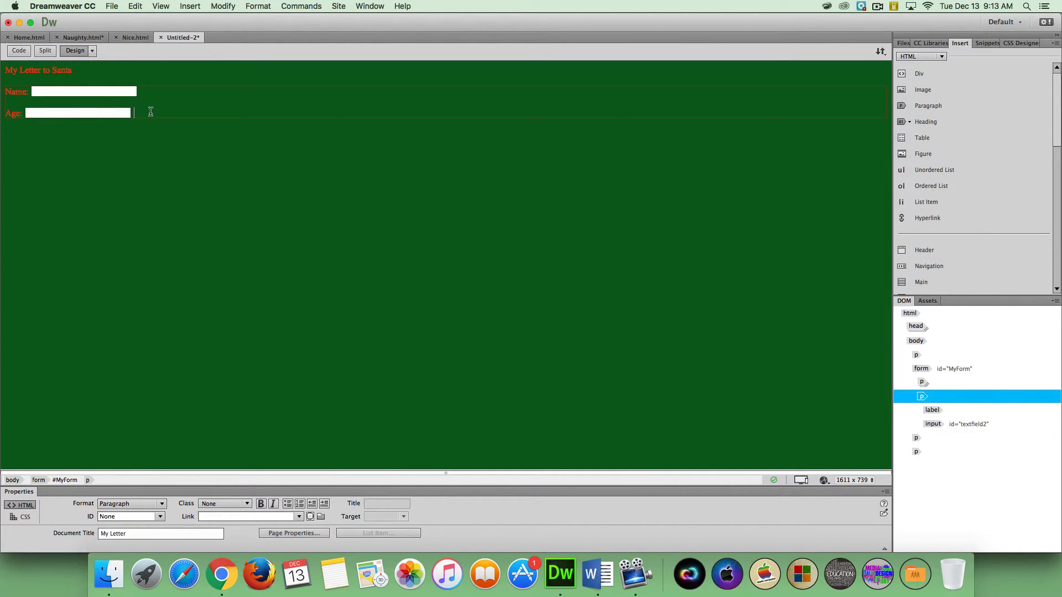
{"action": "key", "text": "Return"}
Step: Enter the line "Submit your list below:" under the Age field and start a new paragraph after it
{"action": "type", "text": "Submit"}
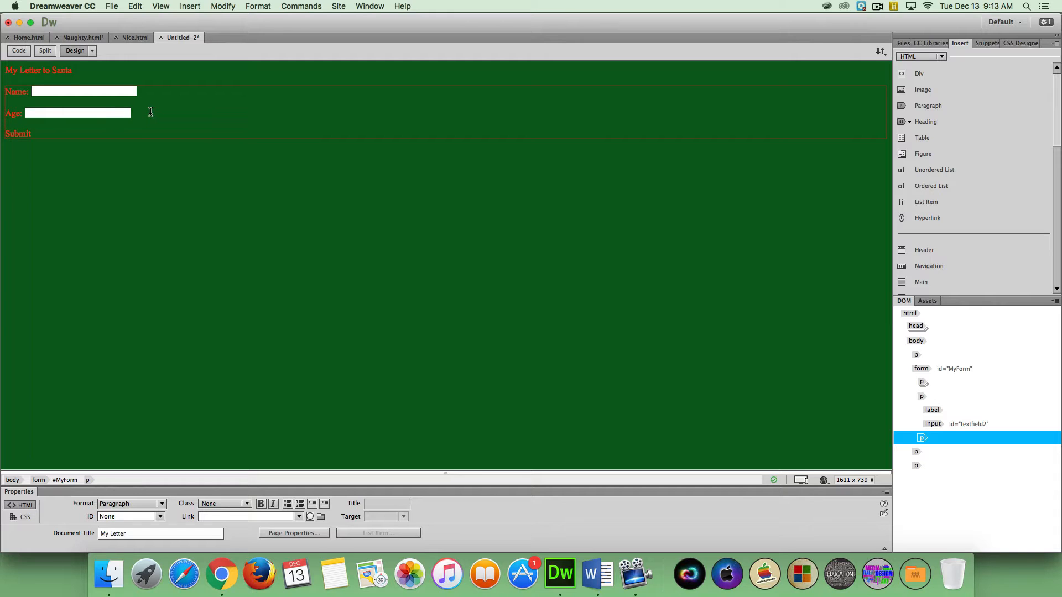
{"action": "type", "text": "your list below:"}
{"action": "key", "text": "Return"}
Step: Insert a text area in the empty paragraph at the end of the form
{"action": "left_click", "coordinate": [189, 6]}
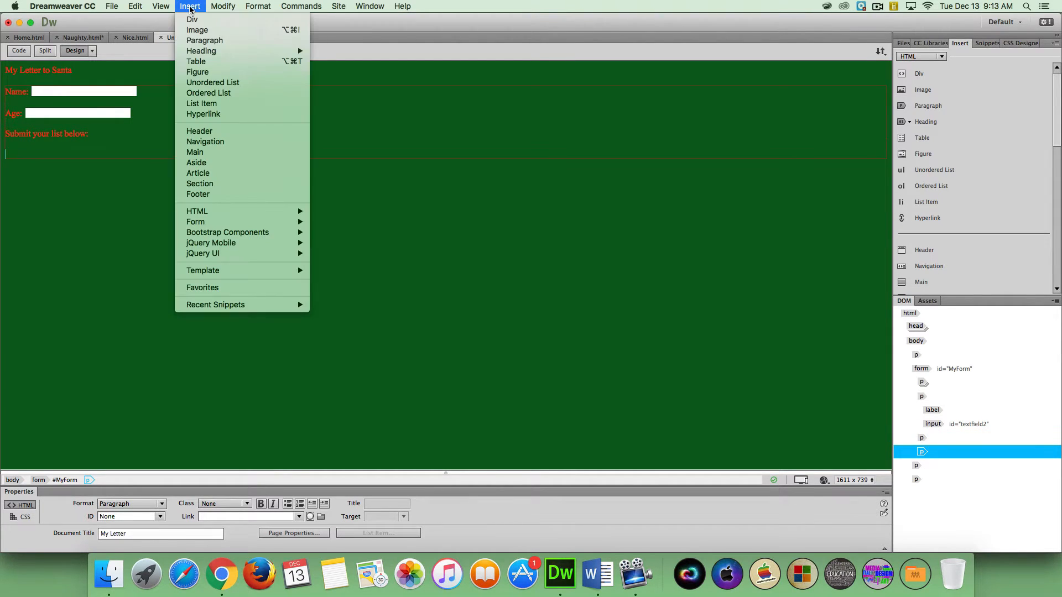
{"action": "mouse_move", "coordinate": [235, 222]}
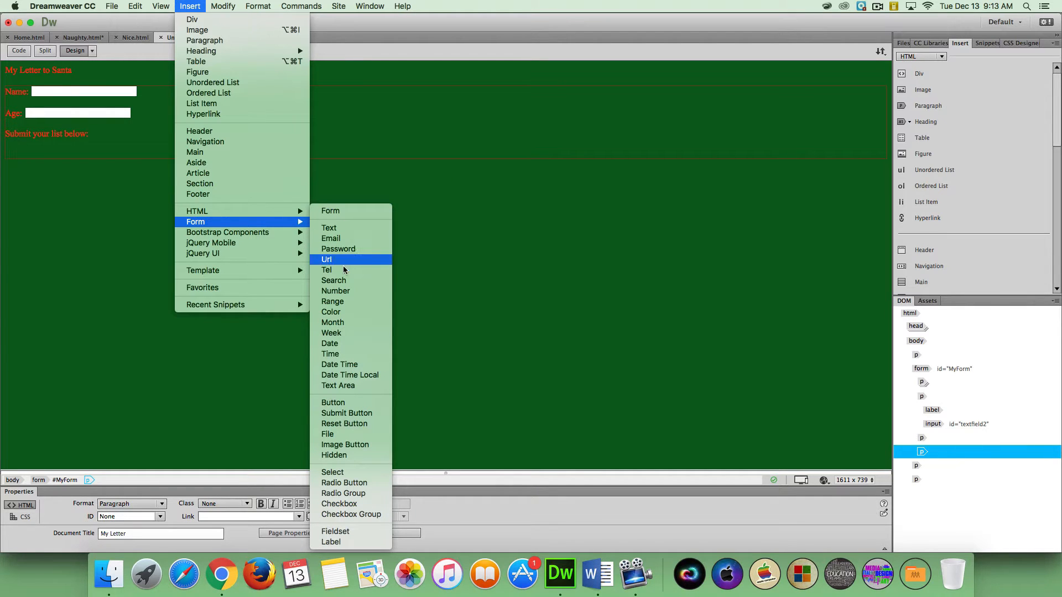
{"action": "left_click", "coordinate": [339, 386]}
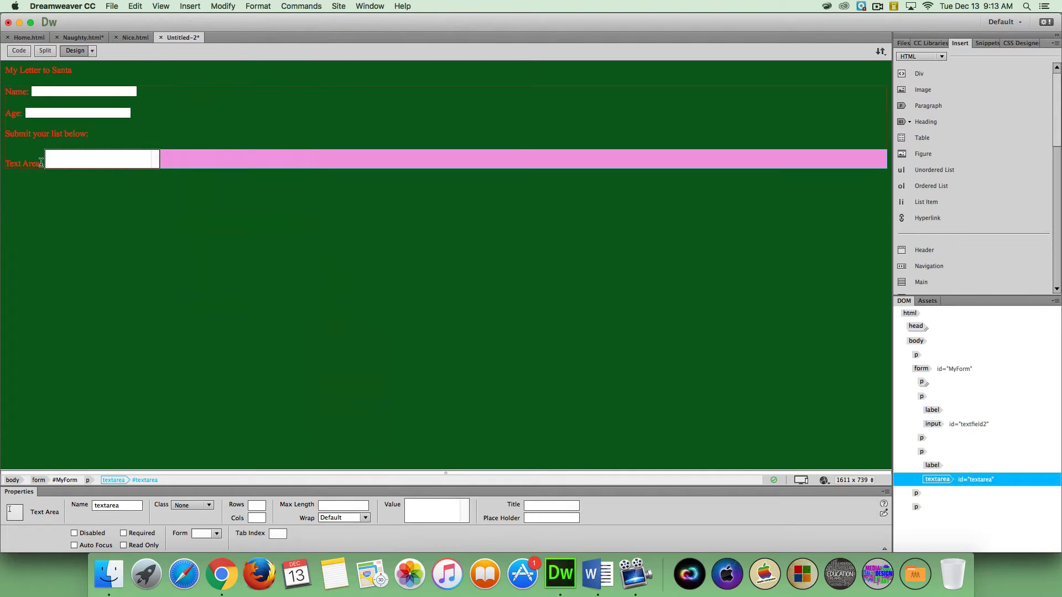
Step: Replace the text area's default label with "Submit your list below:"
{"action": "left_click", "coordinate": [37, 164]}
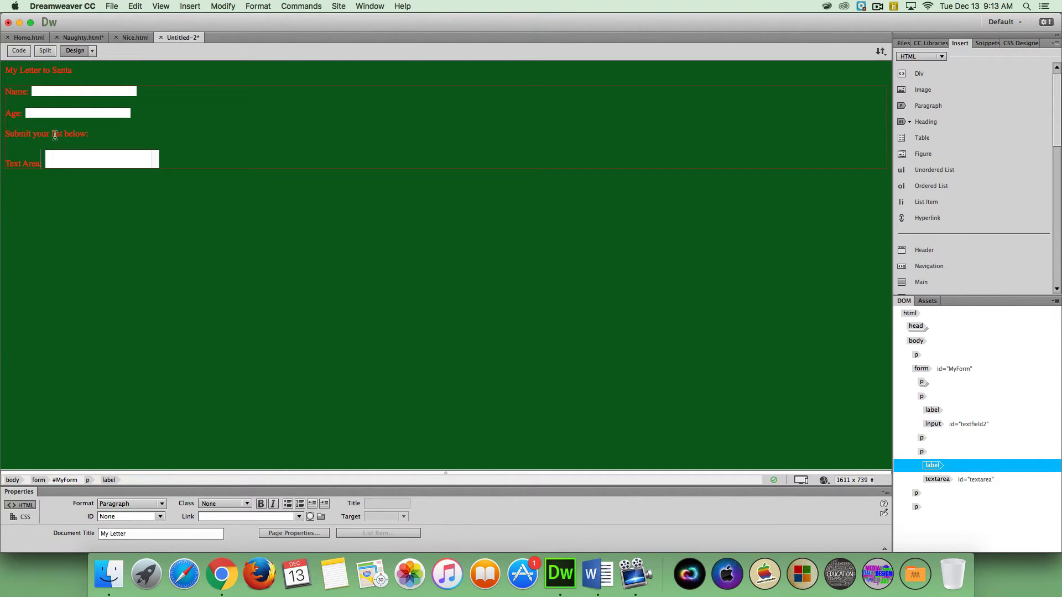
{"action": "key", "text": "BackSpace"}
{"action": "key", "text": "BackSpace"}
{"action": "key", "text": "BackSpace"}
{"action": "key", "text": "BackSpace"}
{"action": "key", "text": "BackSpace"}
{"action": "key", "text": "BackSpace"}
{"action": "key", "text": "BackSpace"}
{"action": "key", "text": "BackSpace"}
{"action": "key", "text": "BackSpace"}
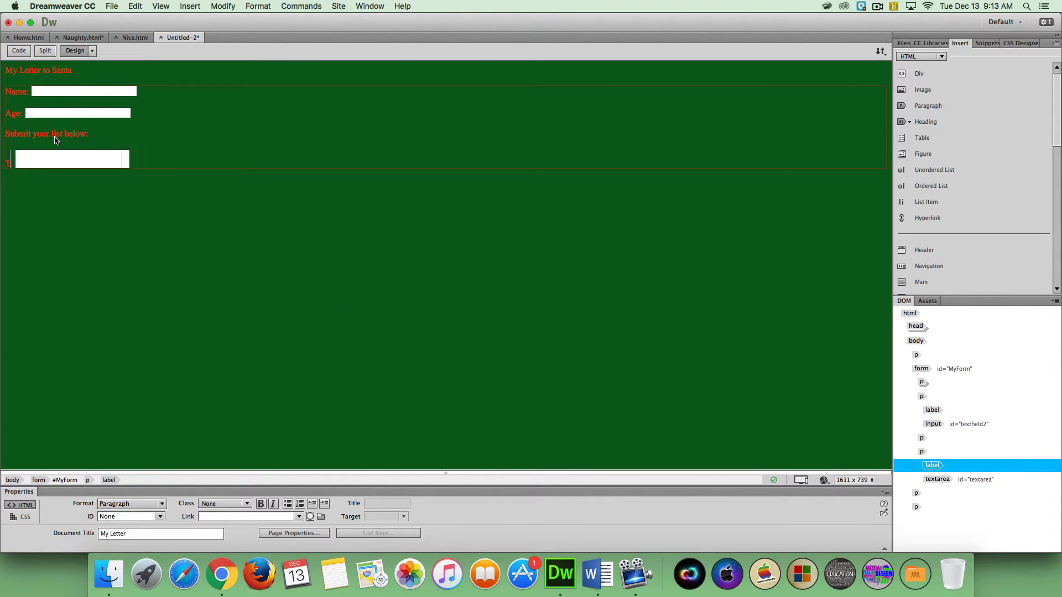
{"action": "key", "text": "BackSpace"}
{"action": "type", "text": "Subm"}
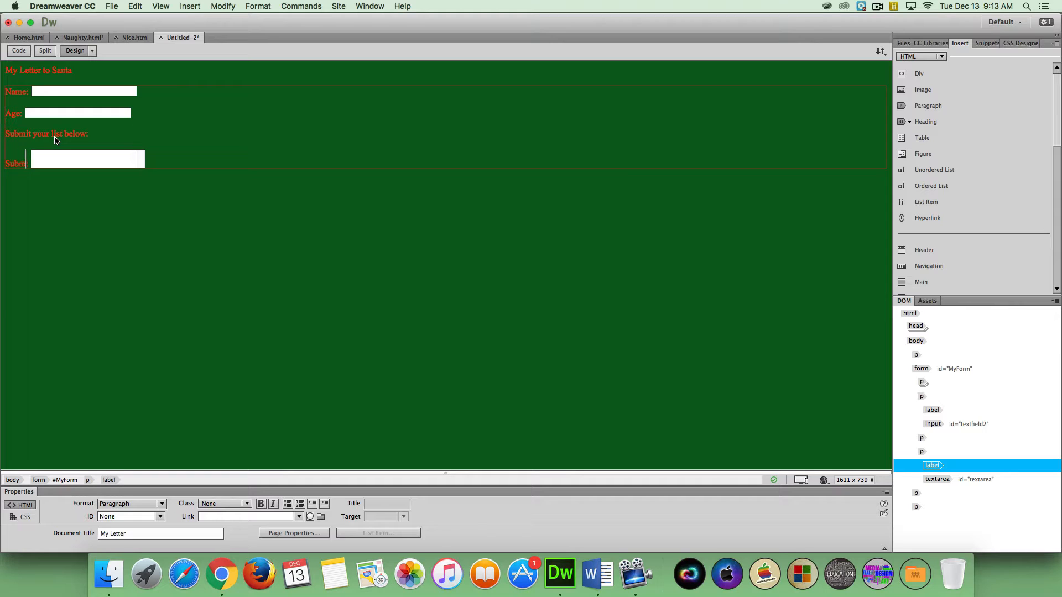
{"action": "type", "text": "it your lis"}
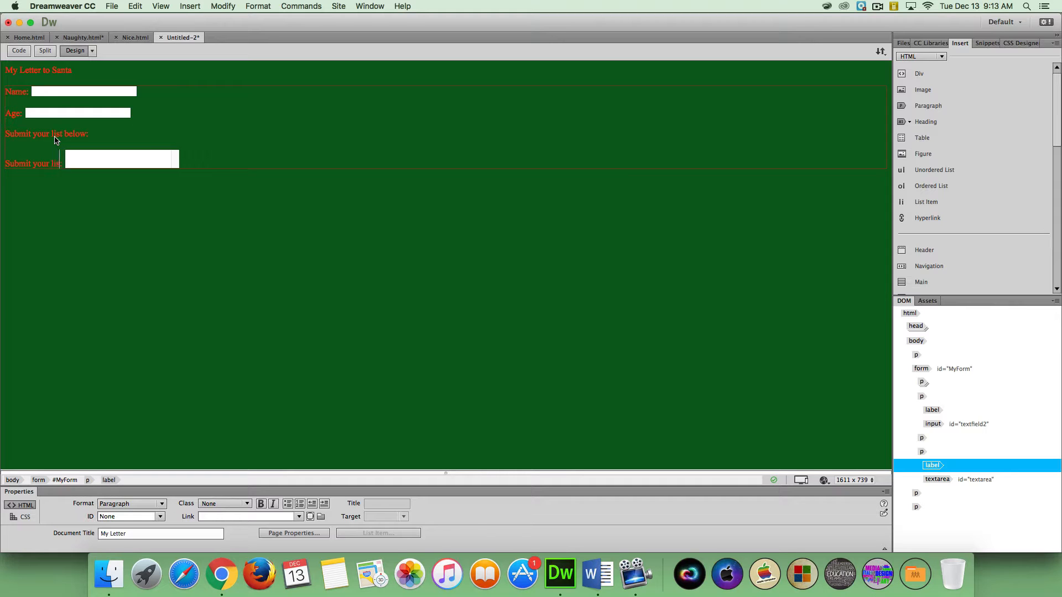
{"action": "type", "text": "t below:"}
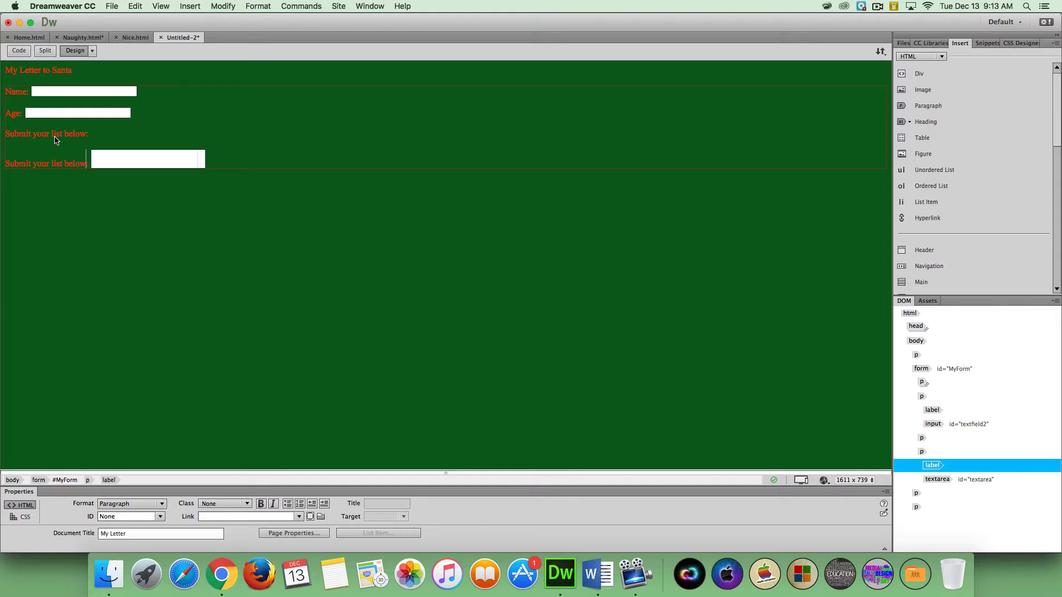
Step: Delete the separate "Submit your list below:" line above the text area, including its empty paragraph
{"action": "left_click_drag", "start_coordinate": [88, 134], "coordinate": [1, 134]}
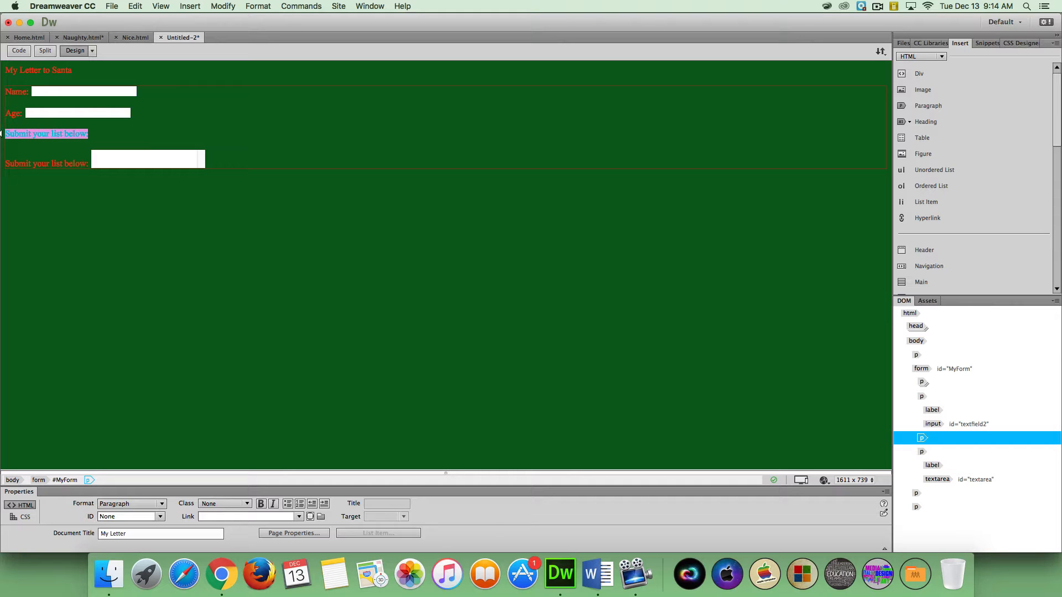
{"action": "key", "text": "Return"}
{"action": "key", "text": "BackSpace"}
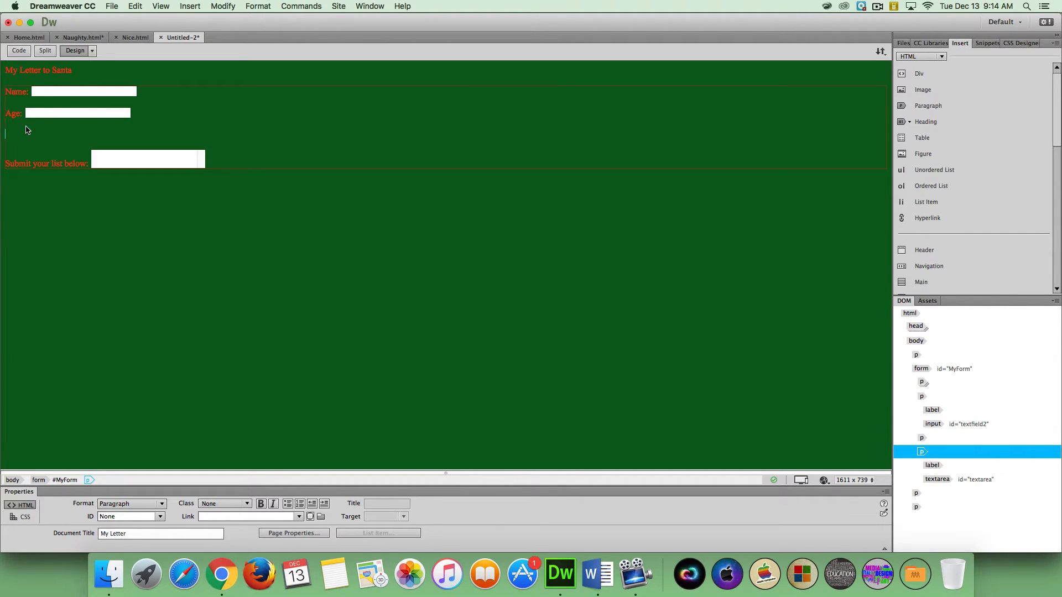
{"action": "key", "text": "Delete"}
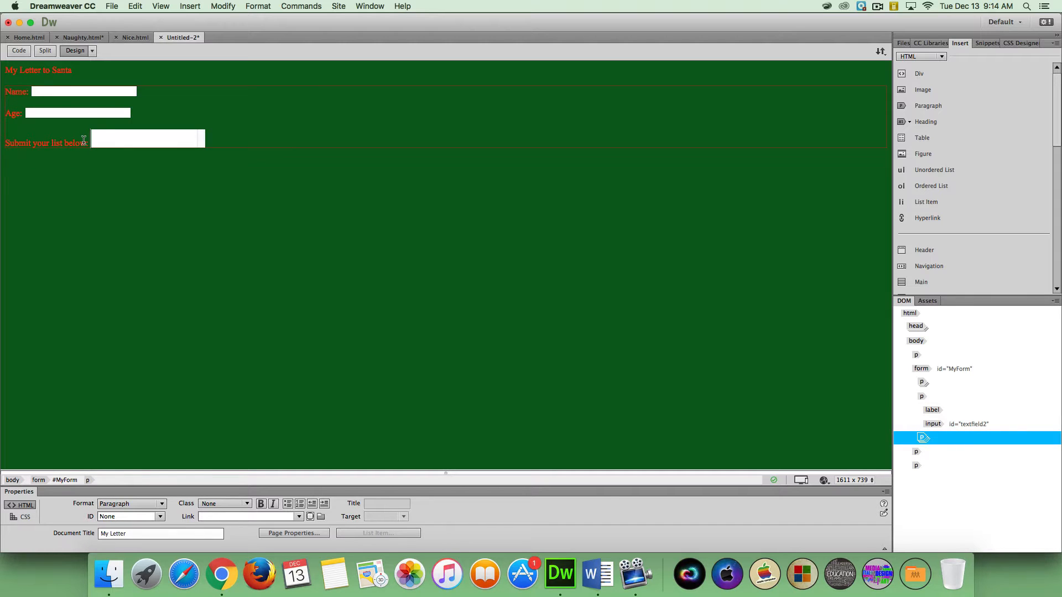
Step: Change the text area's label to "Submit your list here:" and start a new paragraph after the text area
{"action": "left_click_drag", "start_coordinate": [84, 143], "coordinate": [66, 140]}
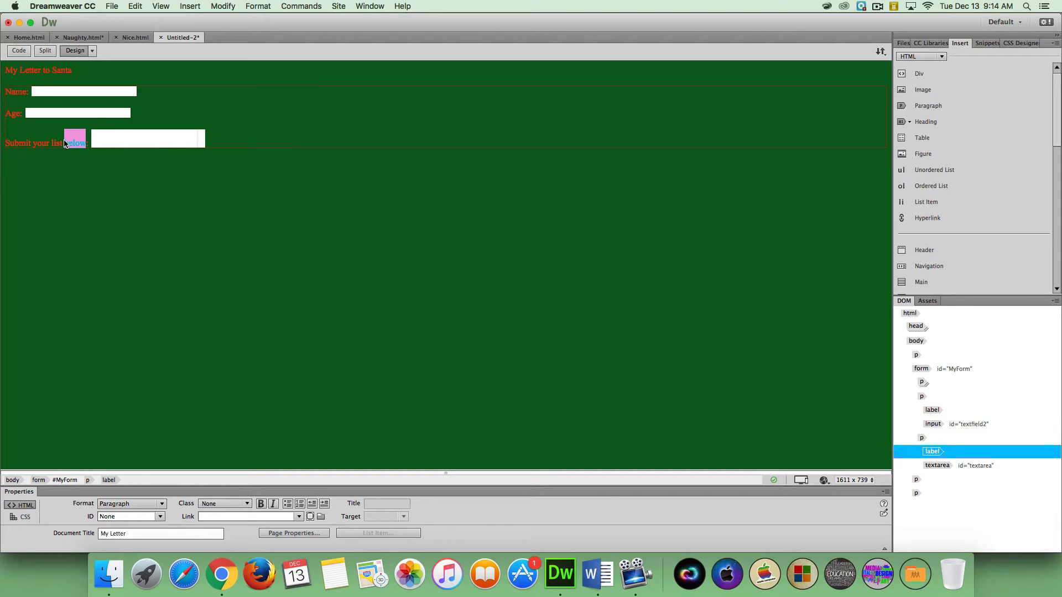
{"action": "type", "text": "here"}
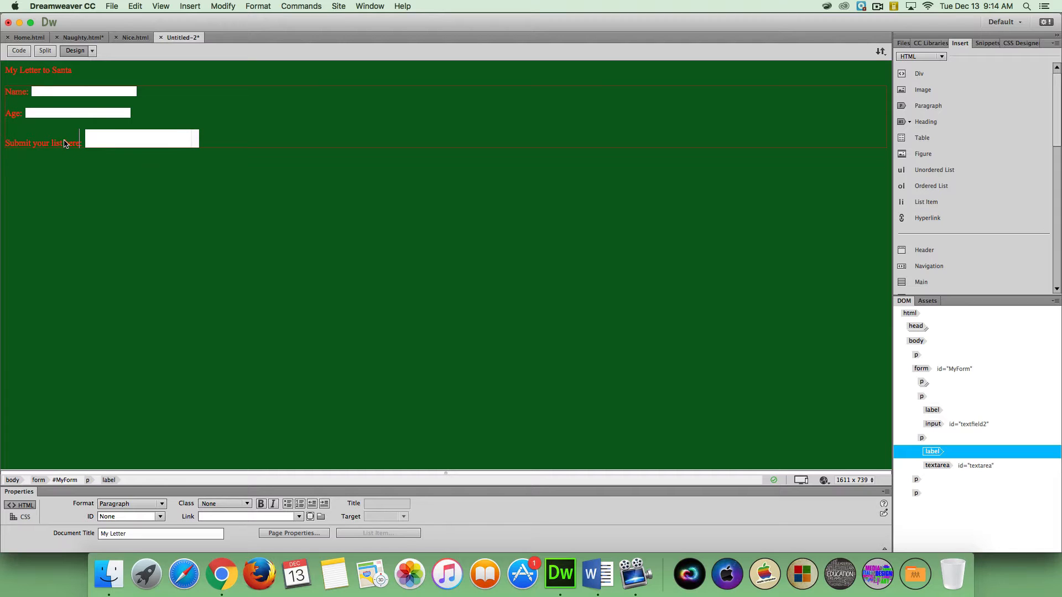
{"action": "left_click", "coordinate": [208, 141]}
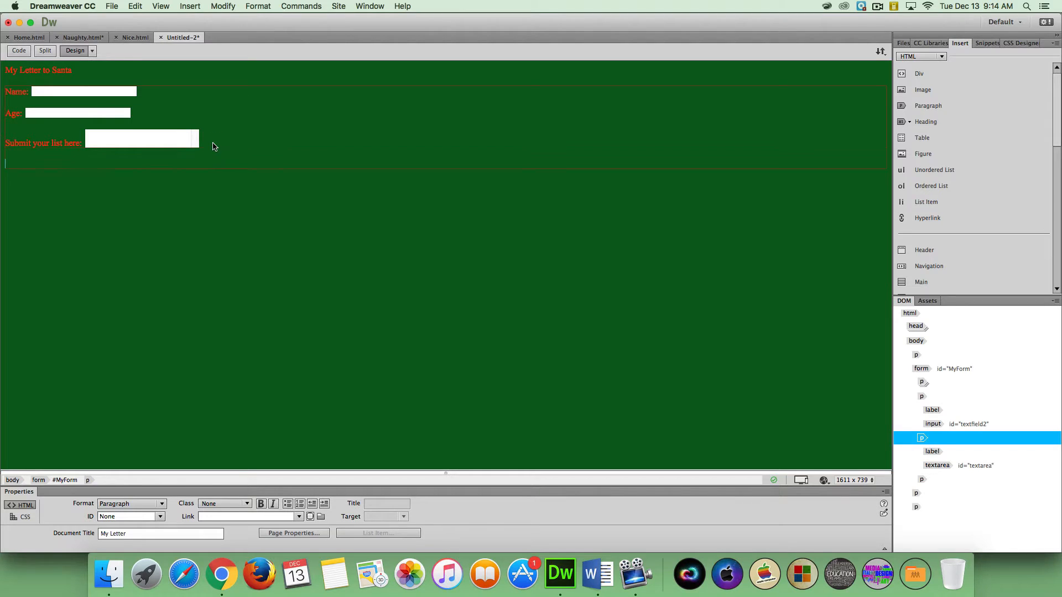
{"action": "key", "text": "Return"}
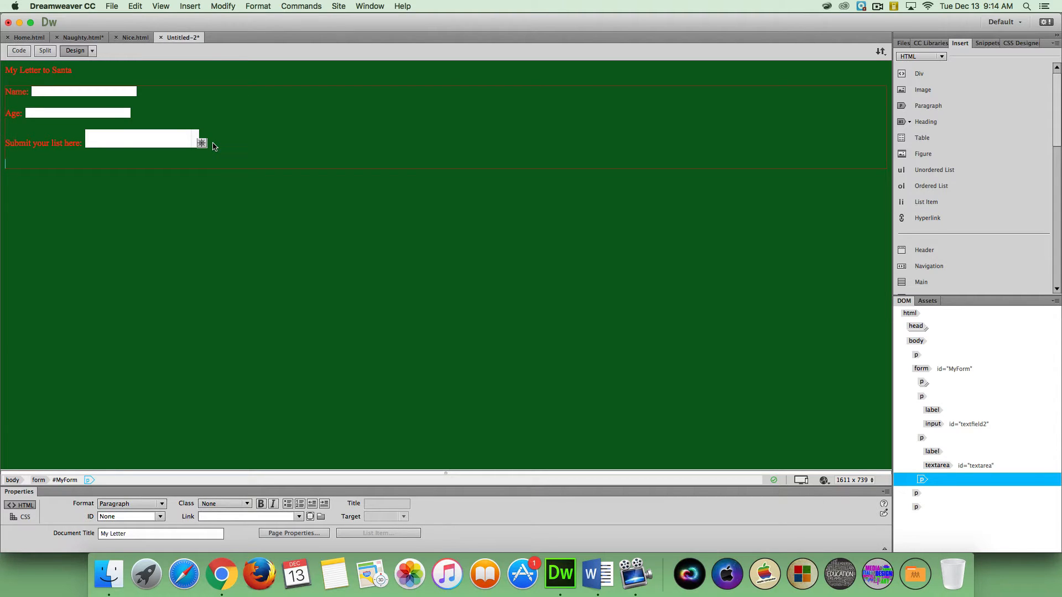
Step: Add the question "Would you like to receive our monthly newsletter?" with a radio button labeled "Yes" in the paragraph below it
{"action": "type", "text": "Weuld you like to receive our monthly newsletter?"}
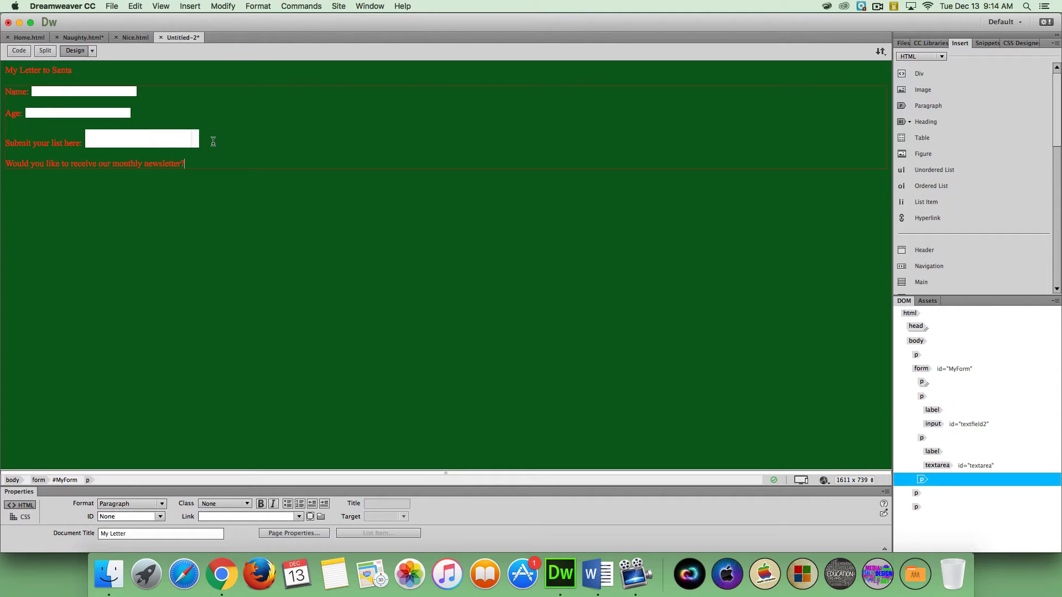
{"action": "key", "text": "Return"}
{"action": "left_click", "coordinate": [200, 7]}
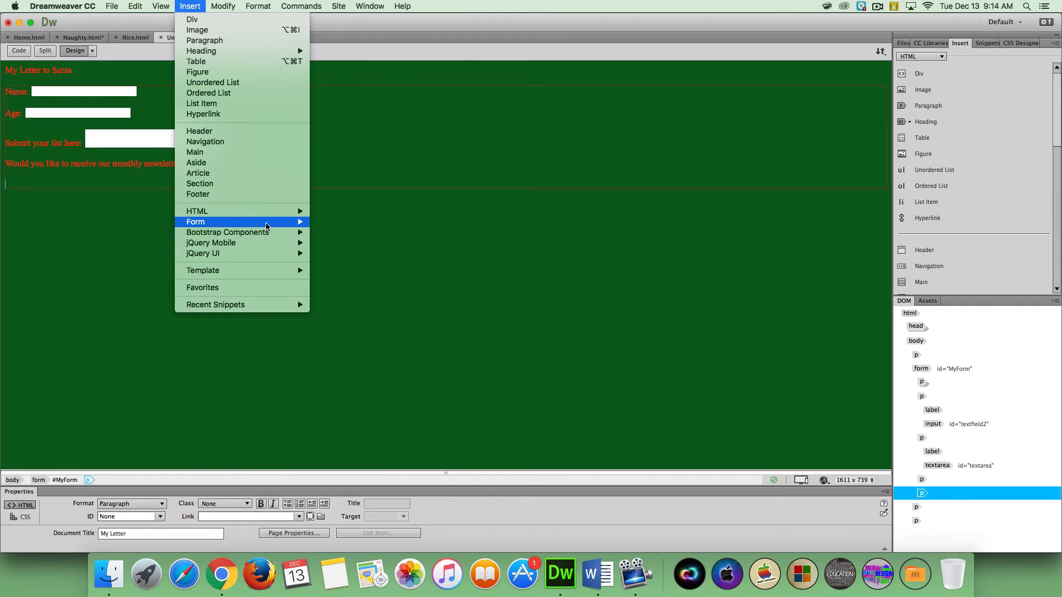
{"action": "mouse_move", "coordinate": [267, 222]}
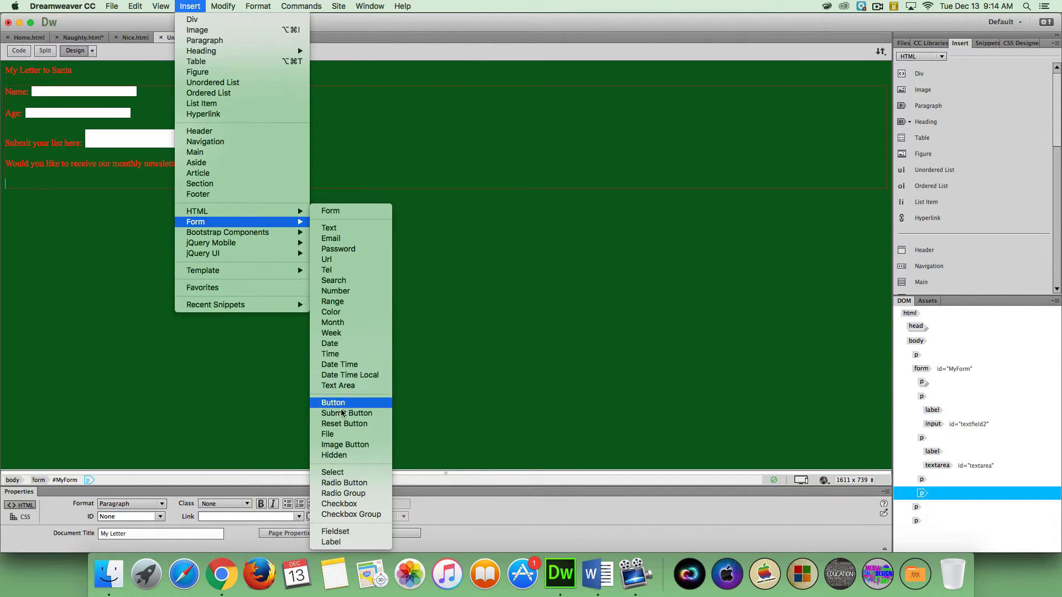
{"action": "left_click", "coordinate": [344, 483]}
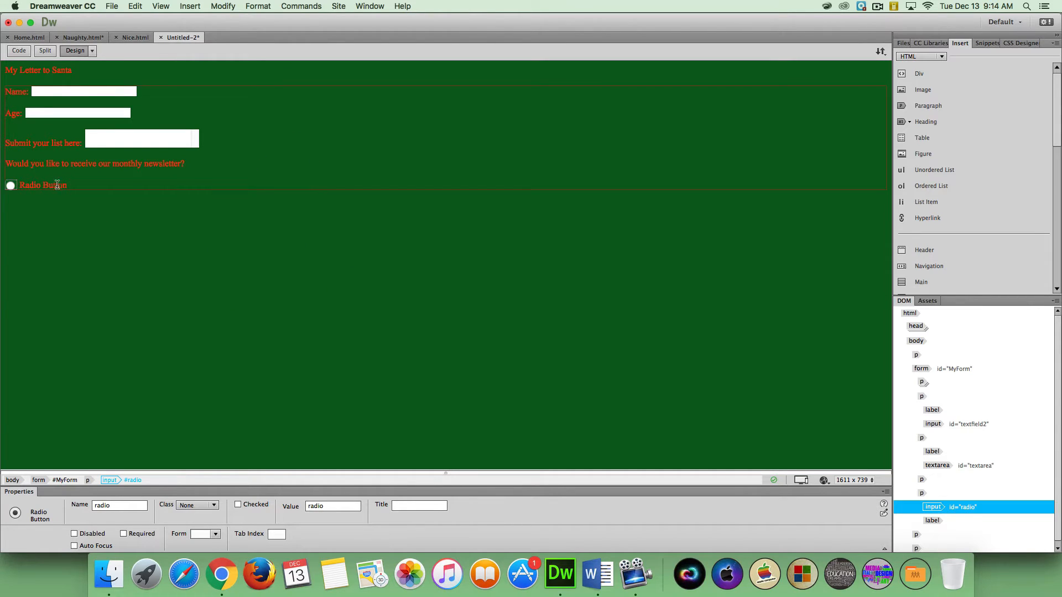
{"action": "left_click_drag", "start_coordinate": [66, 185], "coordinate": [18, 185]}
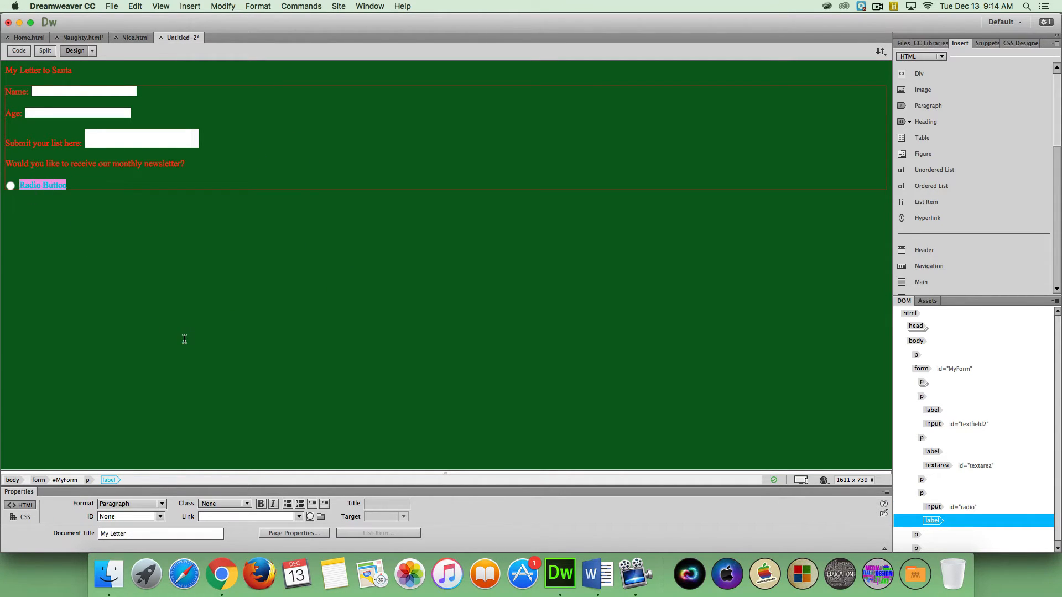
{"action": "type", "text": "Yes"}
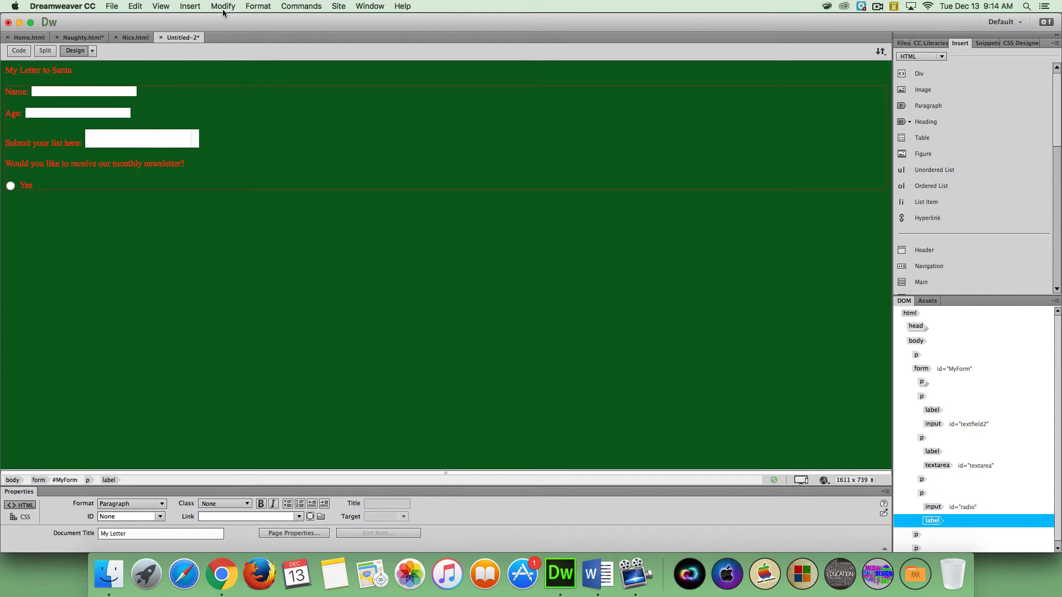
Step: Add a second radio button labeled "No" beside the "Yes" option and start a new paragraph below them
{"action": "left_click", "coordinate": [198, 10]}
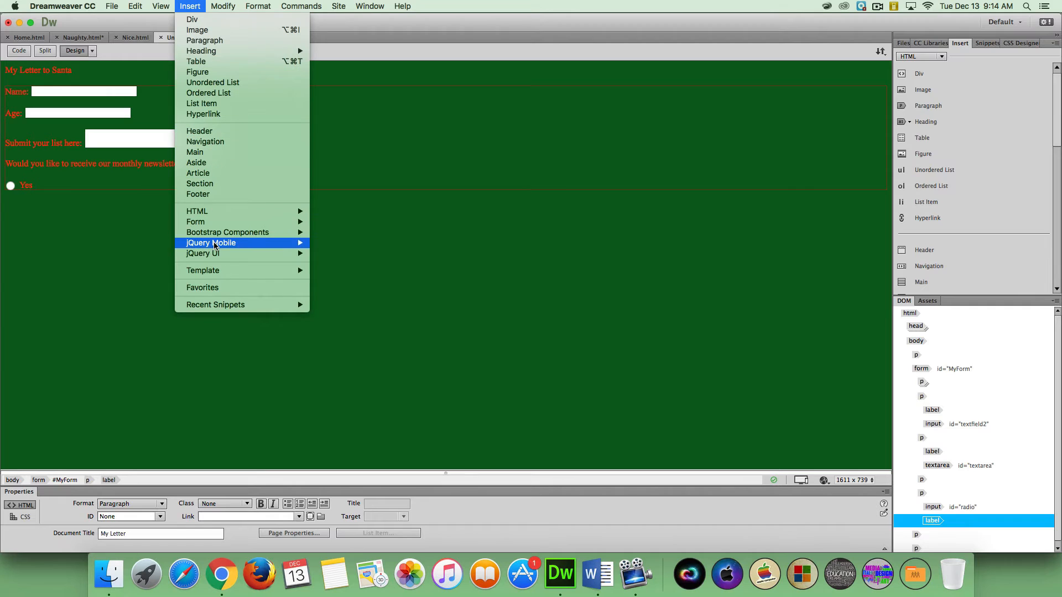
{"action": "mouse_move", "coordinate": [240, 223]}
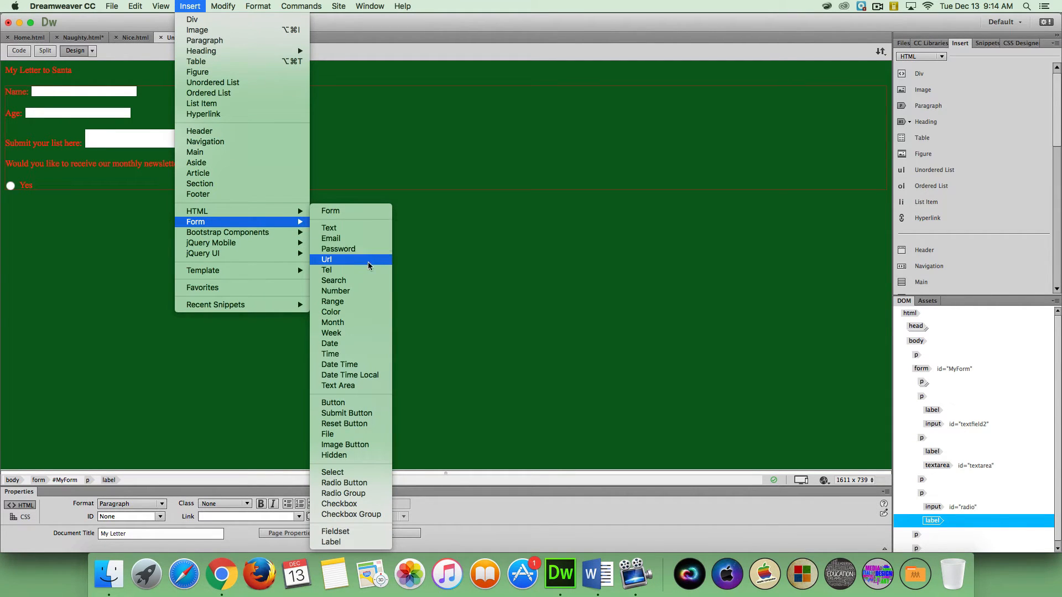
{"action": "left_click", "coordinate": [355, 483]}
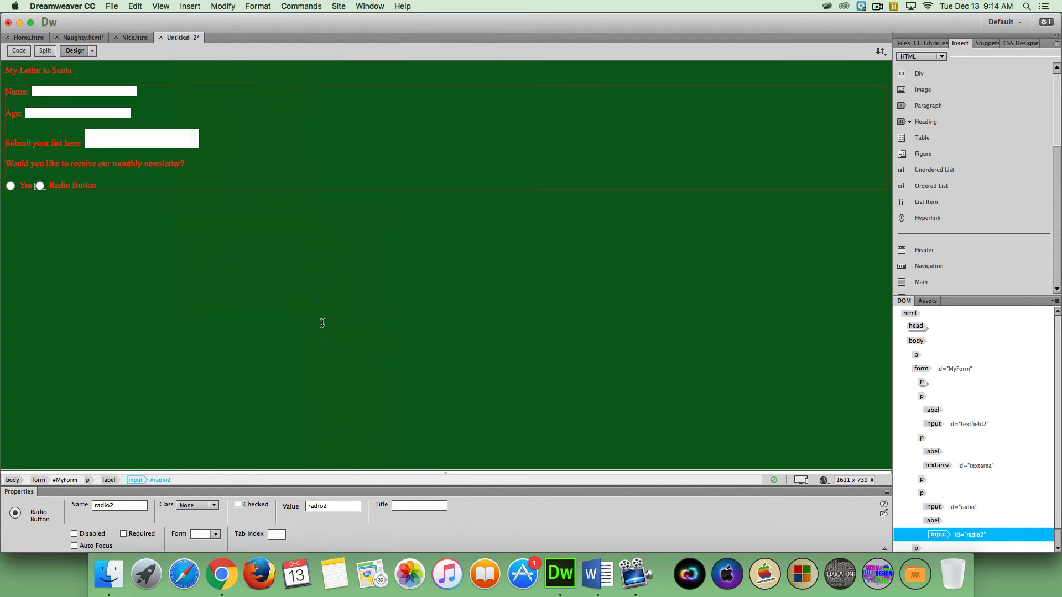
{"action": "left_click", "coordinate": [108, 179]}
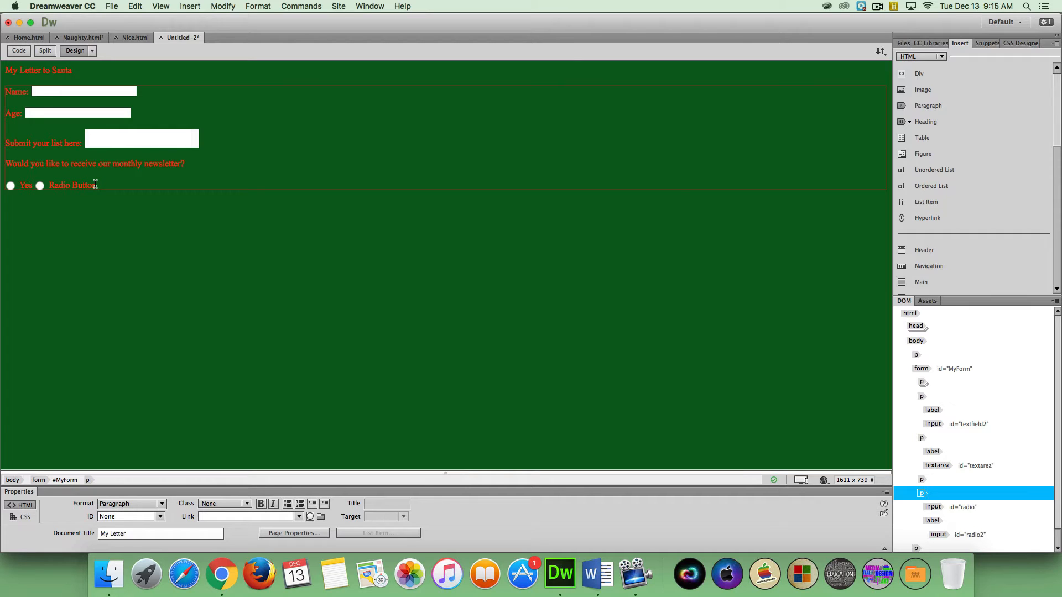
{"action": "left_click", "coordinate": [95, 184]}
{"action": "key", "text": "BackSpace"}
{"action": "key", "text": "BackSpace"}
{"action": "key", "text": "BackSpace"}
{"action": "key", "text": "BackSpace"}
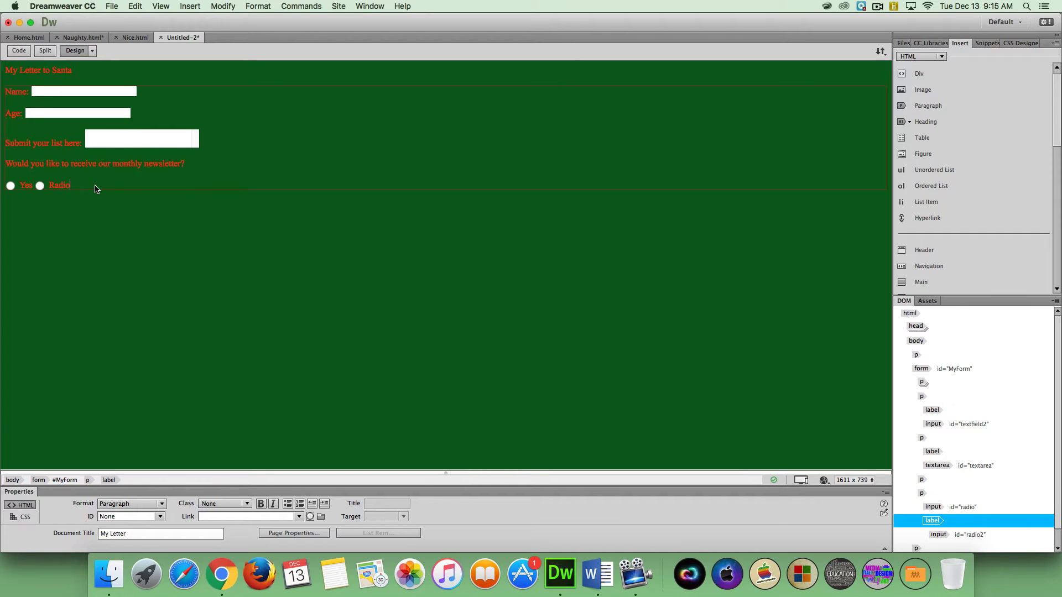
{"action": "type", "text": "No"}
{"action": "key", "text": "Return"}
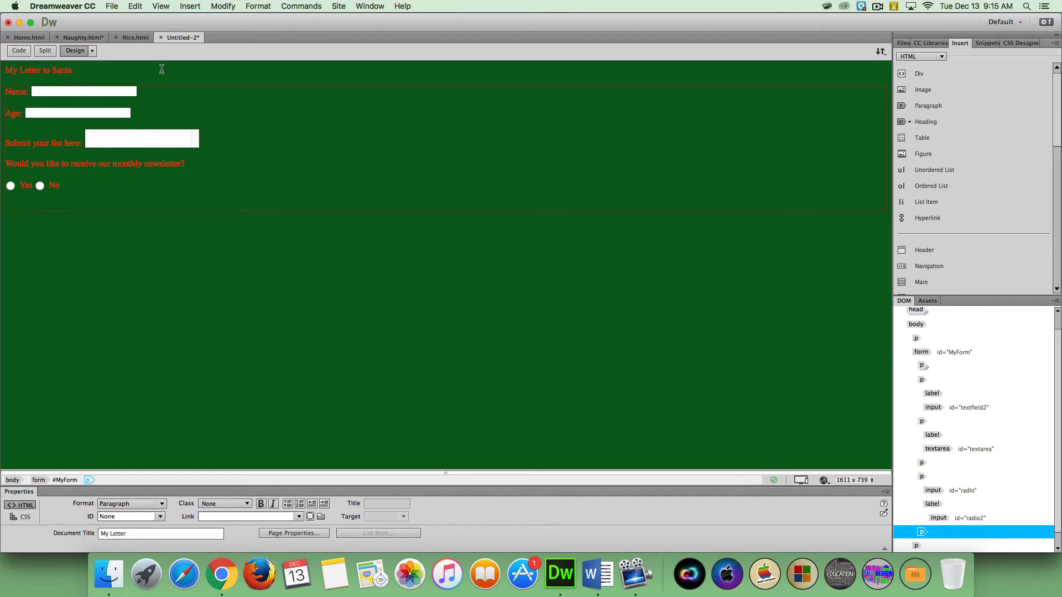
Step: Insert a Submit button below the radio buttons and a Reset button in a new paragraph beneath it
{"action": "left_click", "coordinate": [187, 7]}
{"action": "mouse_move", "coordinate": [234, 224]}
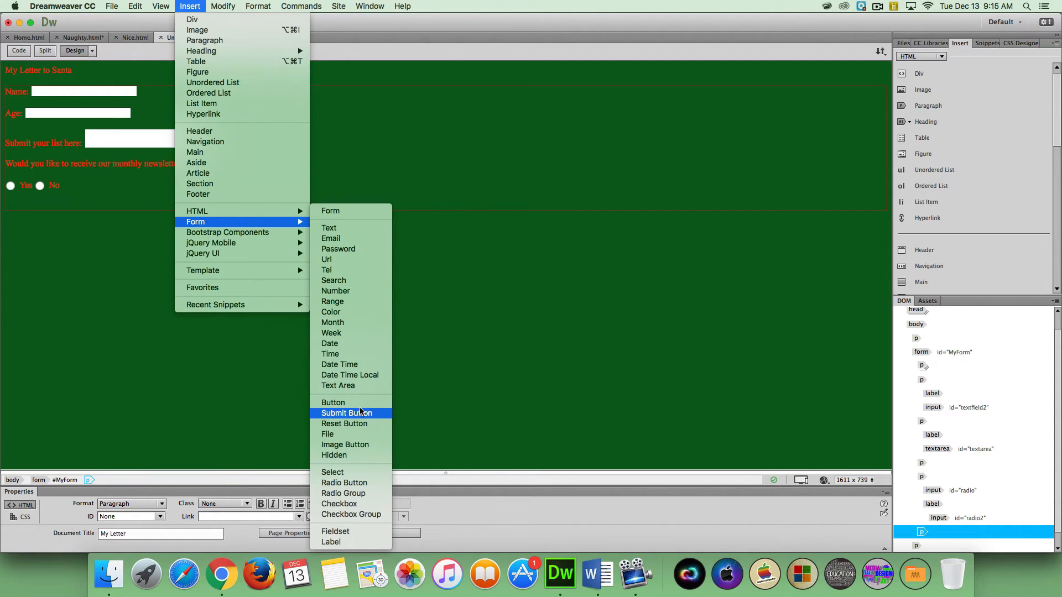
{"action": "left_click", "coordinate": [346, 414]}
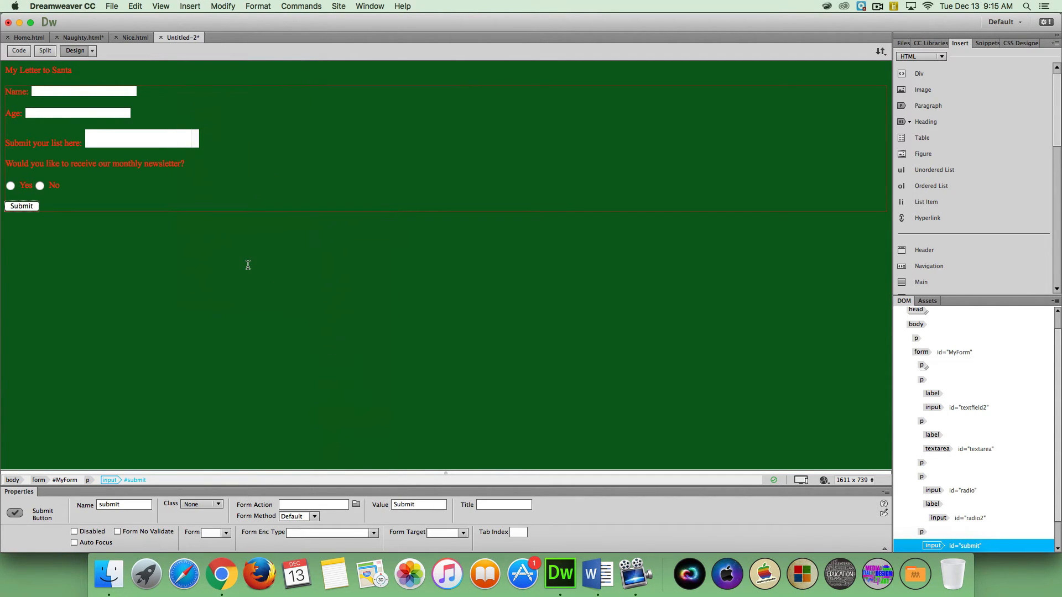
{"action": "left_click", "coordinate": [70, 205]}
{"action": "key", "text": "Return"}
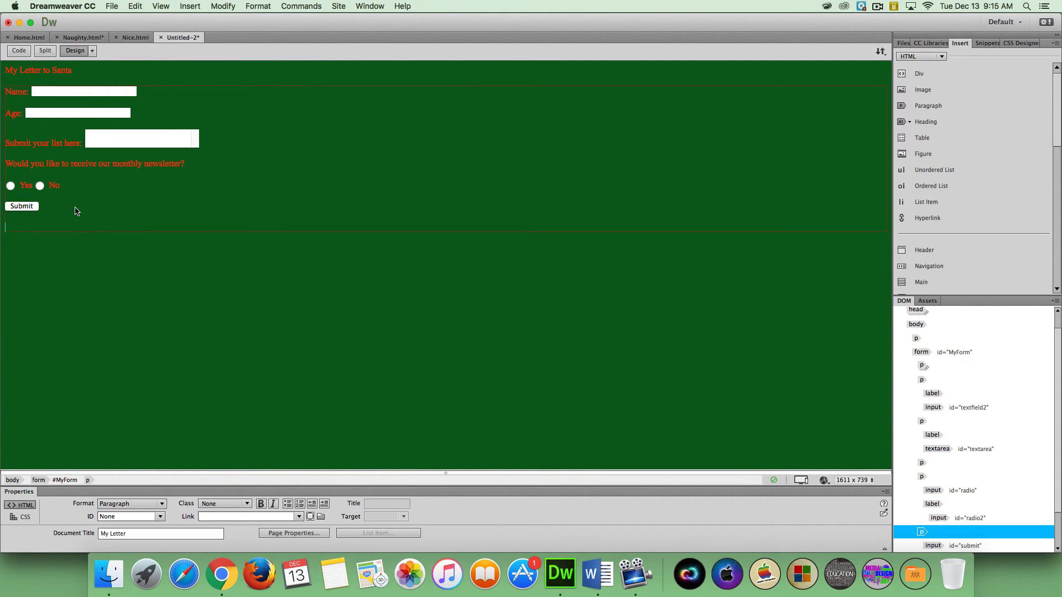
{"action": "left_click", "coordinate": [192, 6]}
{"action": "mouse_move", "coordinate": [224, 223]}
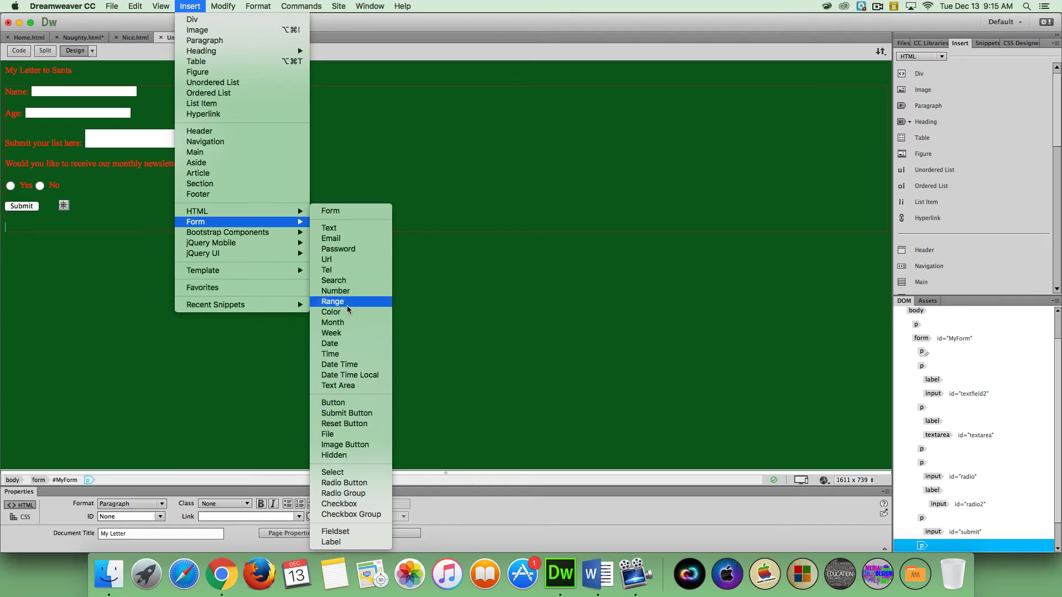
{"action": "left_click", "coordinate": [357, 425]}
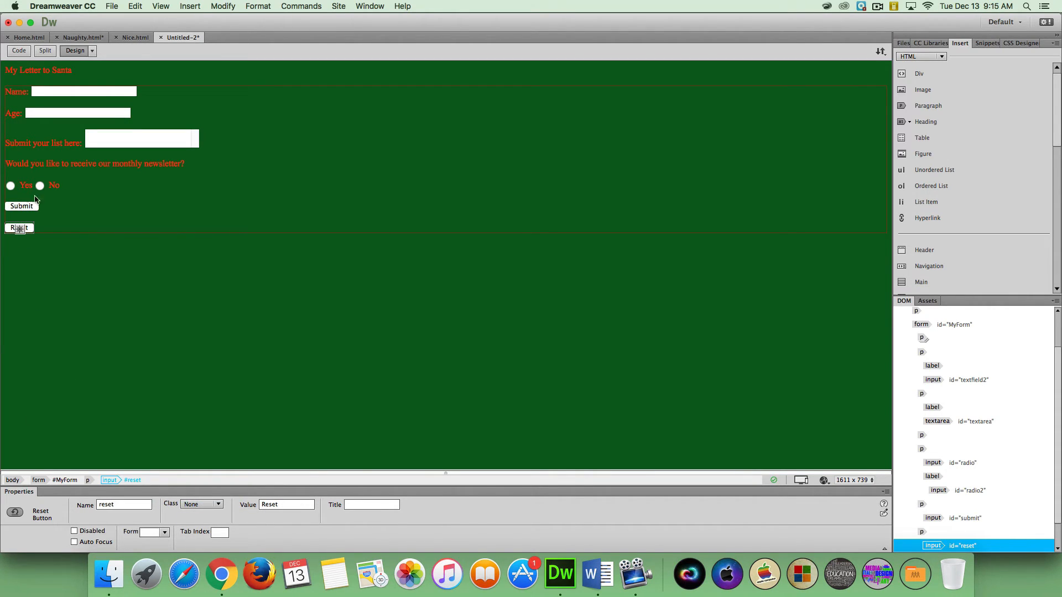
Step: Assign both the Submit and the Reset button to the form MyForm
{"action": "left_click", "coordinate": [26, 211]}
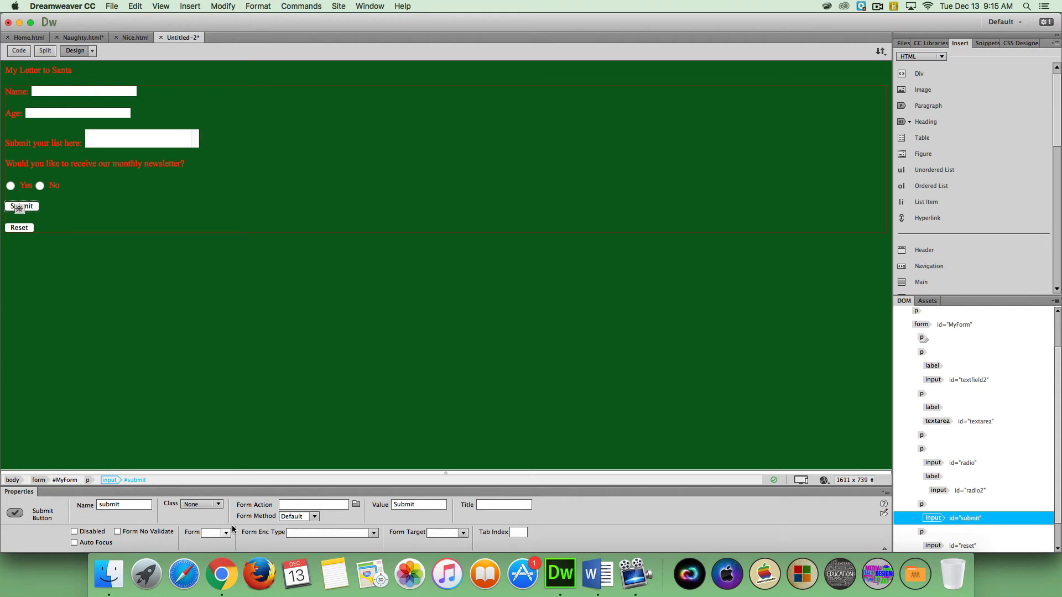
{"action": "left_click", "coordinate": [203, 531]}
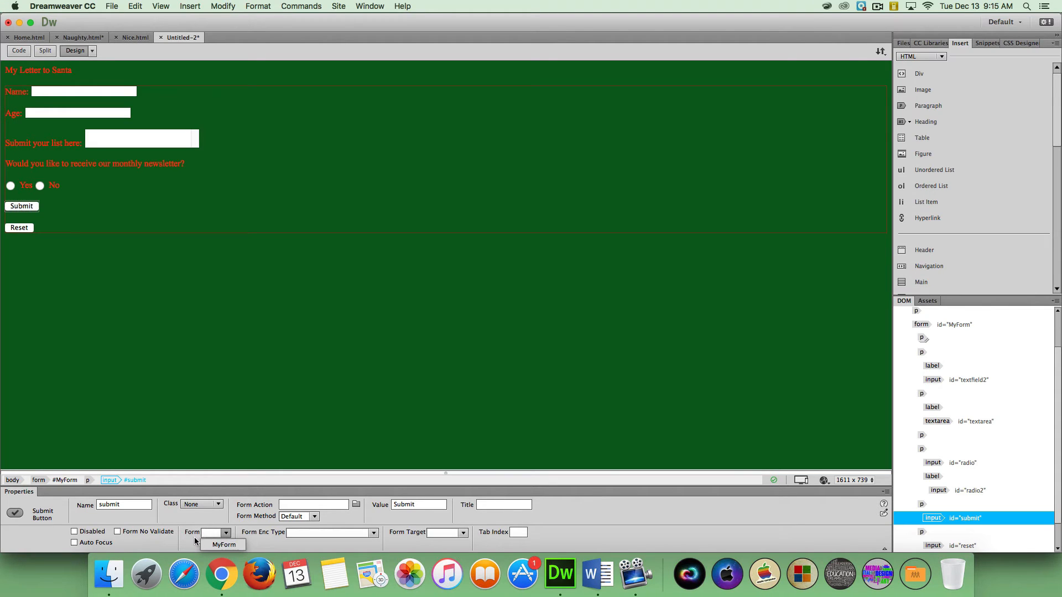
{"action": "left_click", "coordinate": [218, 545]}
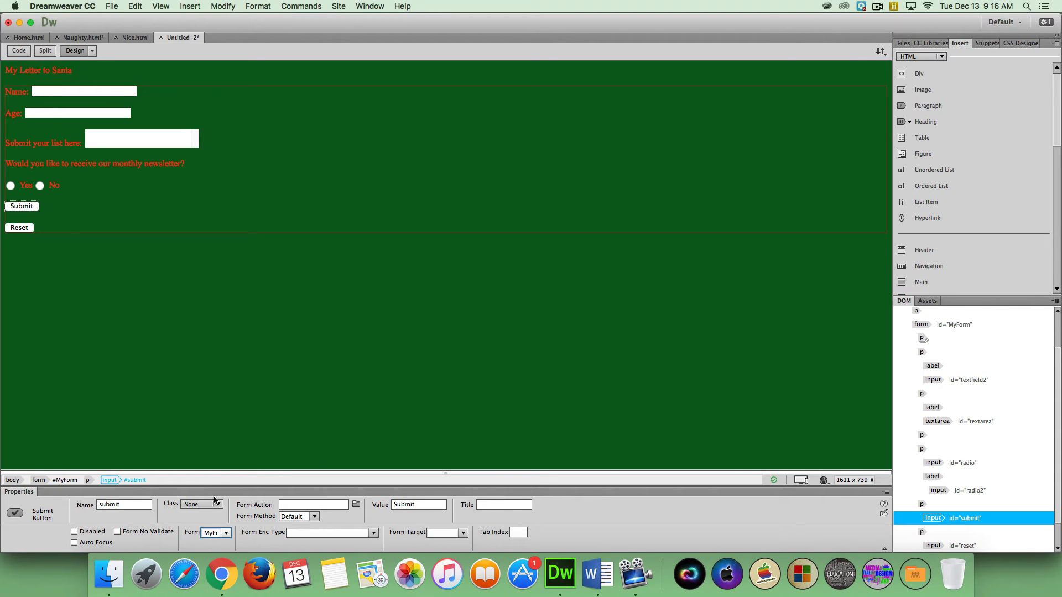
{"action": "left_click", "coordinate": [19, 228]}
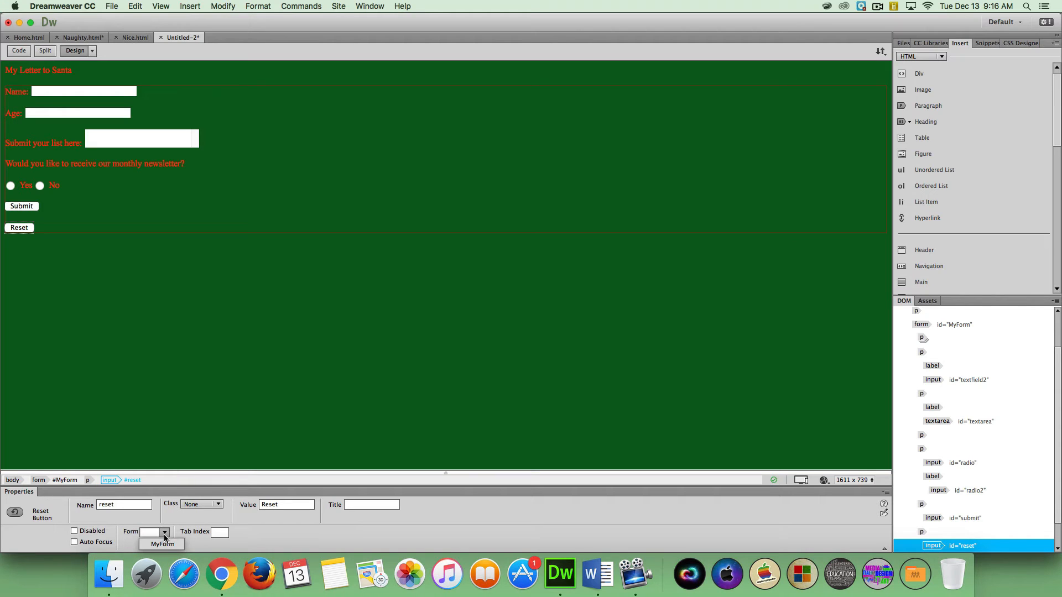
{"action": "left_click", "coordinate": [163, 544]}
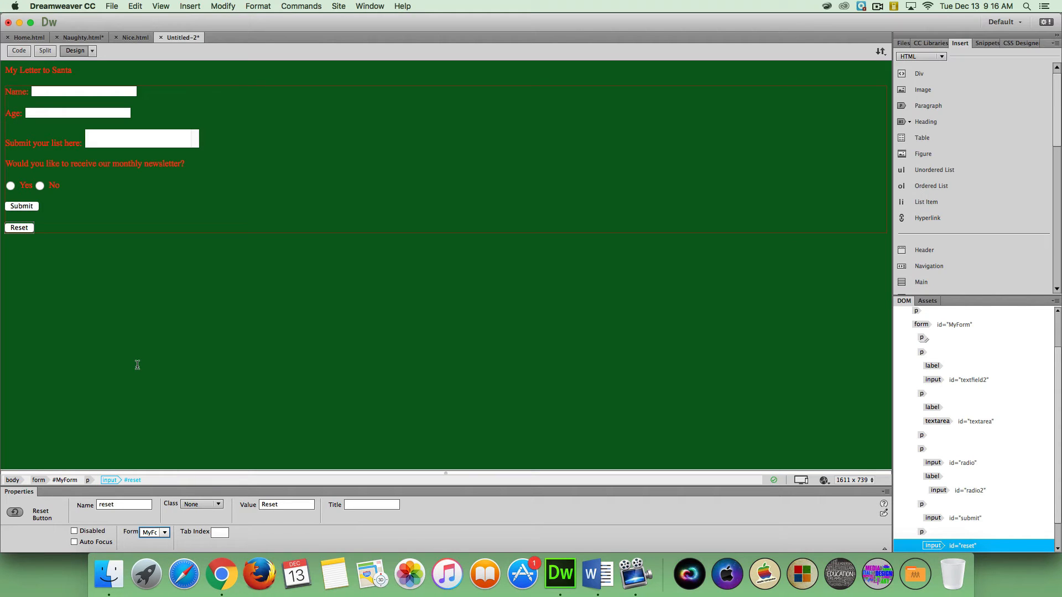
{"action": "left_click", "coordinate": [23, 185]}
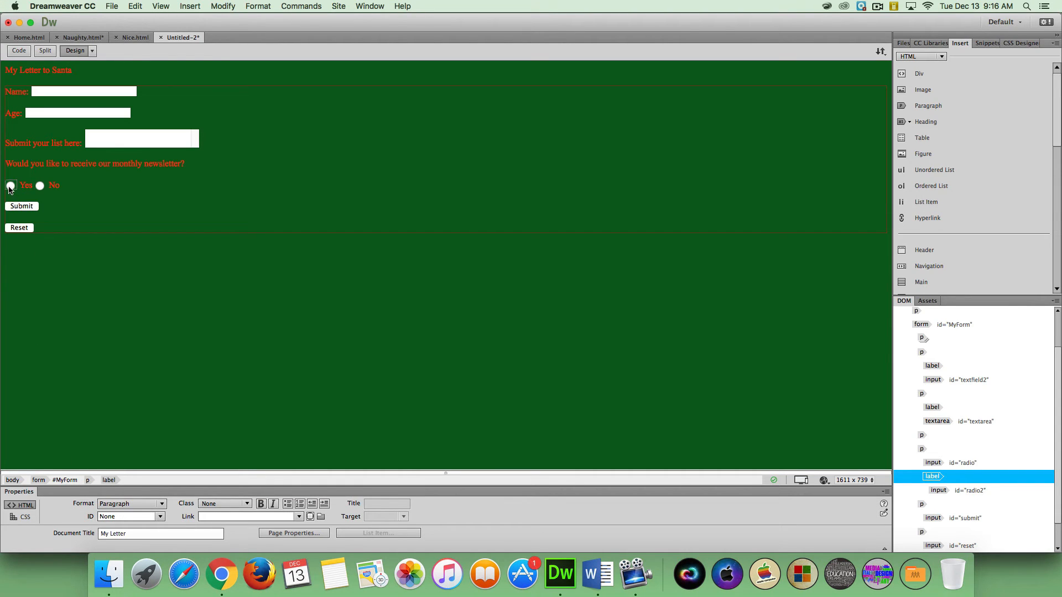
{"action": "left_click", "coordinate": [11, 187]}
{"action": "left_click", "coordinate": [159, 516]}
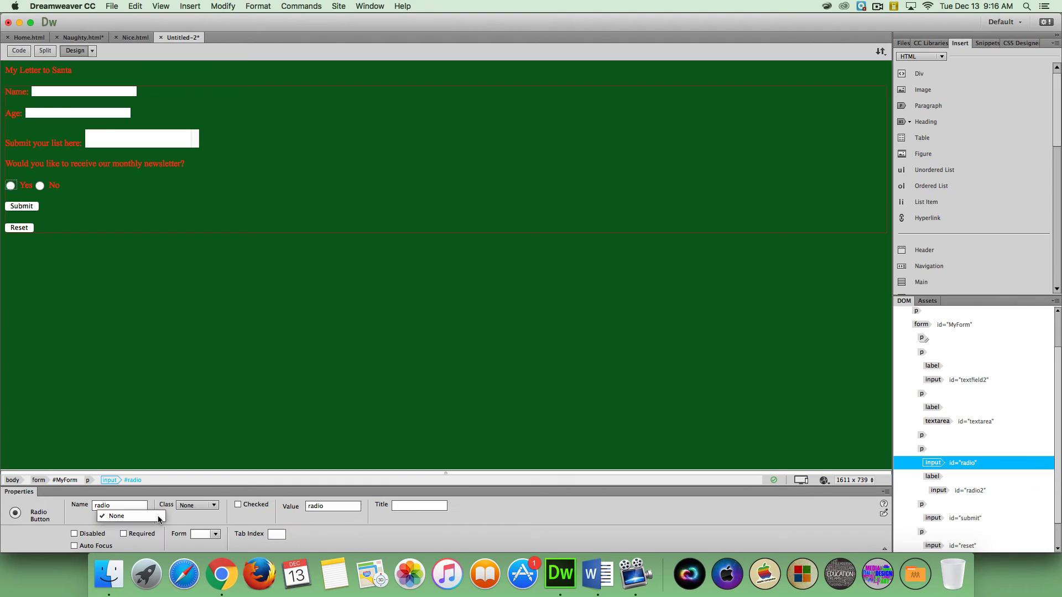
{"action": "left_click", "coordinate": [157, 501]}
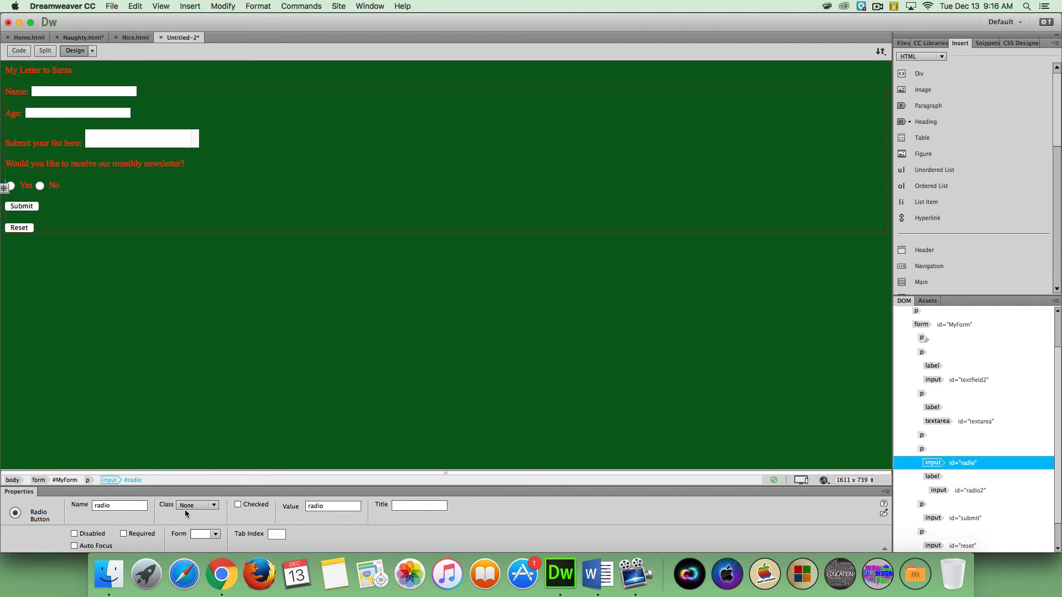
{"action": "left_click", "coordinate": [333, 510]}
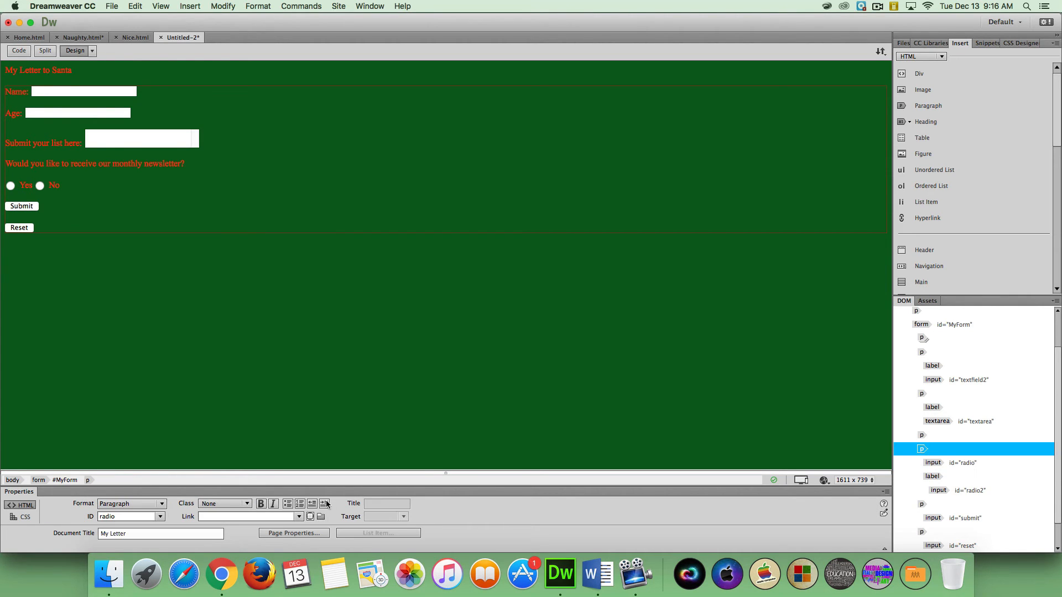
{"action": "left_click", "coordinate": [17, 192]}
{"action": "left_click", "coordinate": [160, 516]}
{"action": "left_click", "coordinate": [178, 505]}
Step: Assign the "Submit your list here:" text area and the Age text field to the form MyForm
{"action": "left_click", "coordinate": [82, 143]}
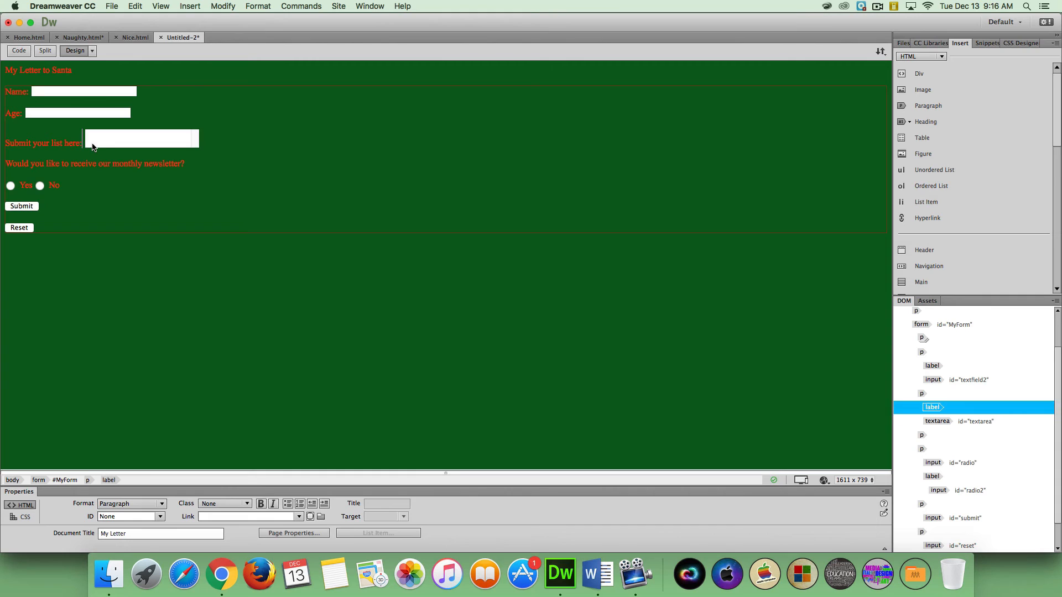
{"action": "left_click", "coordinate": [92, 144]}
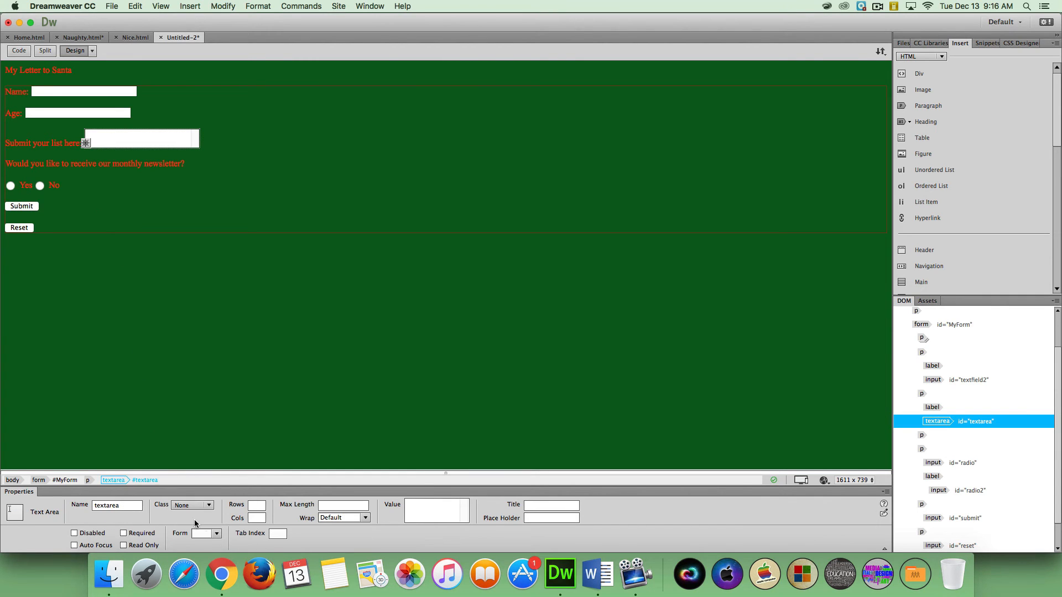
{"action": "left_click", "coordinate": [216, 534]}
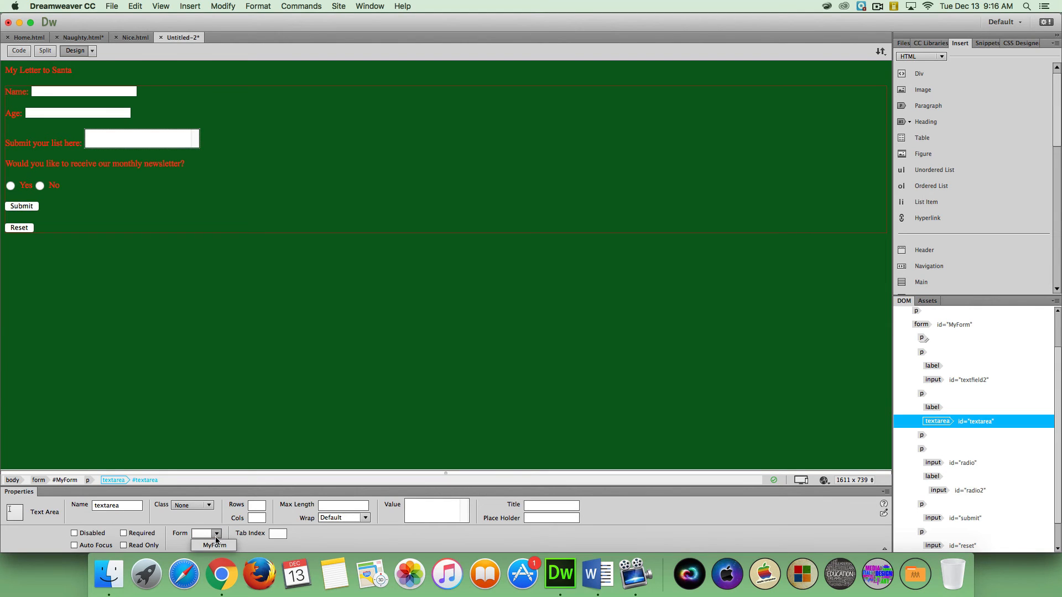
{"action": "left_click", "coordinate": [215, 545]}
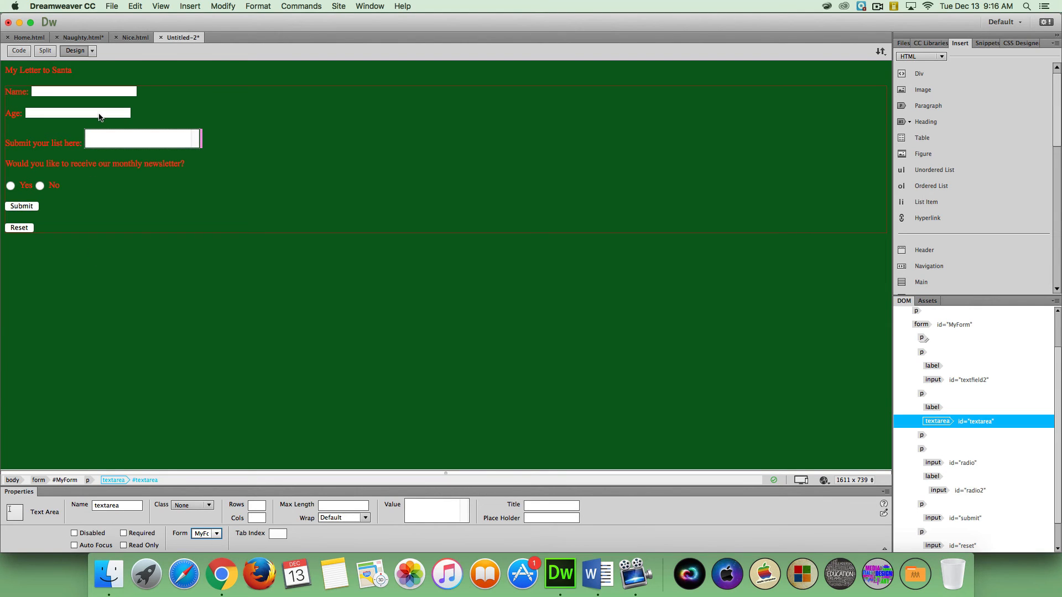
{"action": "left_click", "coordinate": [100, 116]}
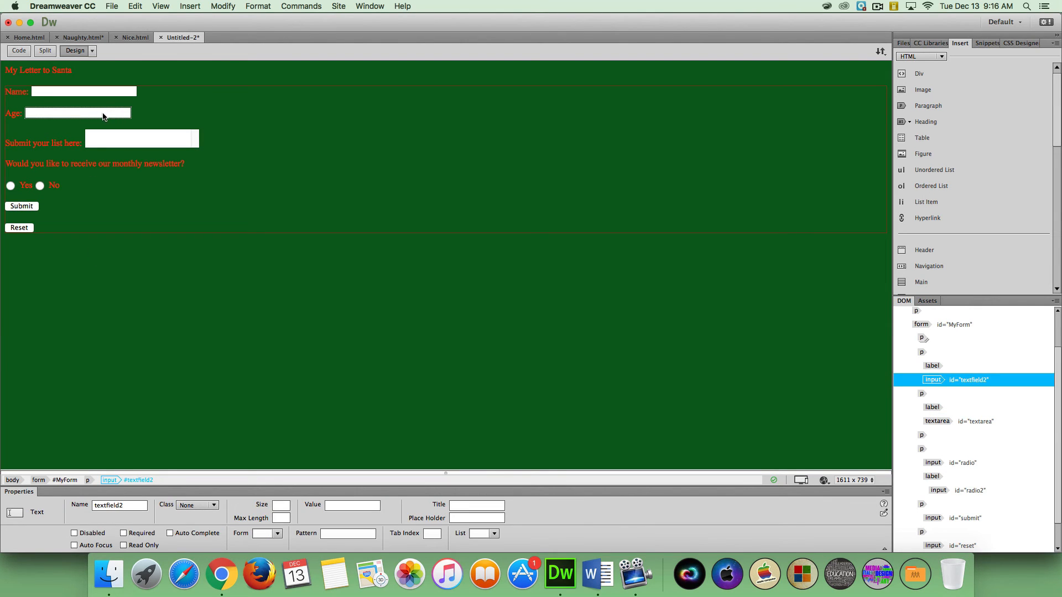
{"action": "left_click", "coordinate": [277, 533]}
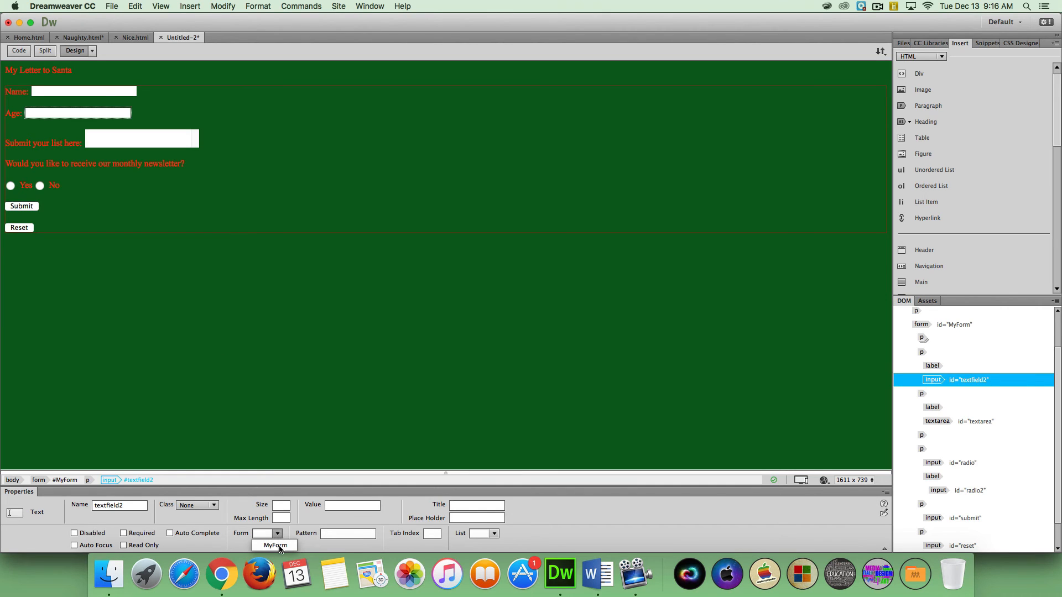
{"action": "left_click", "coordinate": [277, 546]}
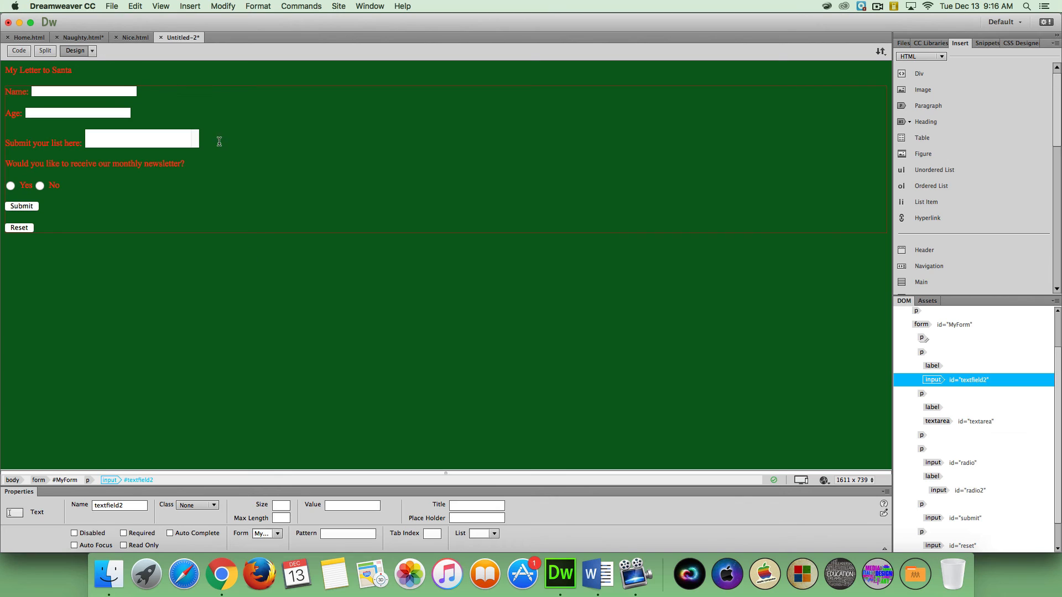
Step: Assign the "Yes" radio button to MyForm and check the form assignment of the text area and the Submit and Reset buttons
{"action": "left_click", "coordinate": [125, 87]}
{"action": "left_click", "coordinate": [179, 117]}
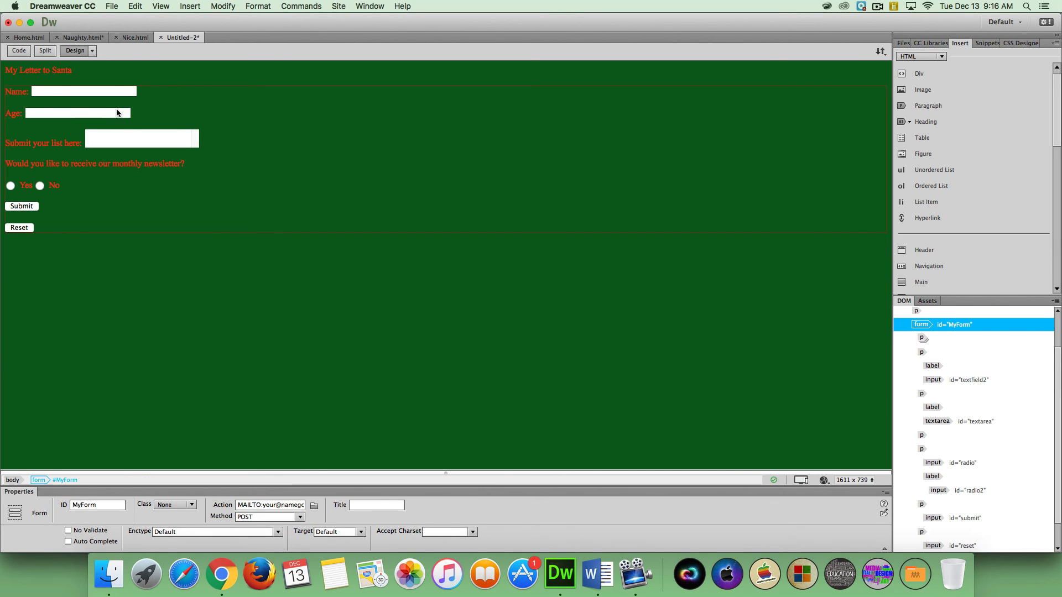
{"action": "left_click", "coordinate": [130, 142]}
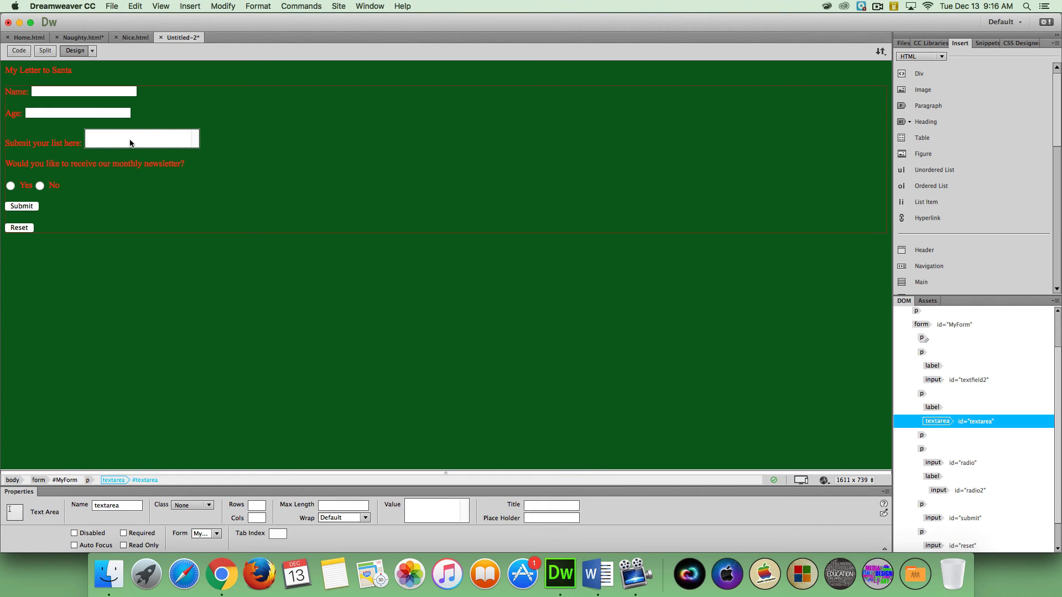
{"action": "left_click", "coordinate": [10, 186]}
{"action": "left_click", "coordinate": [215, 534]}
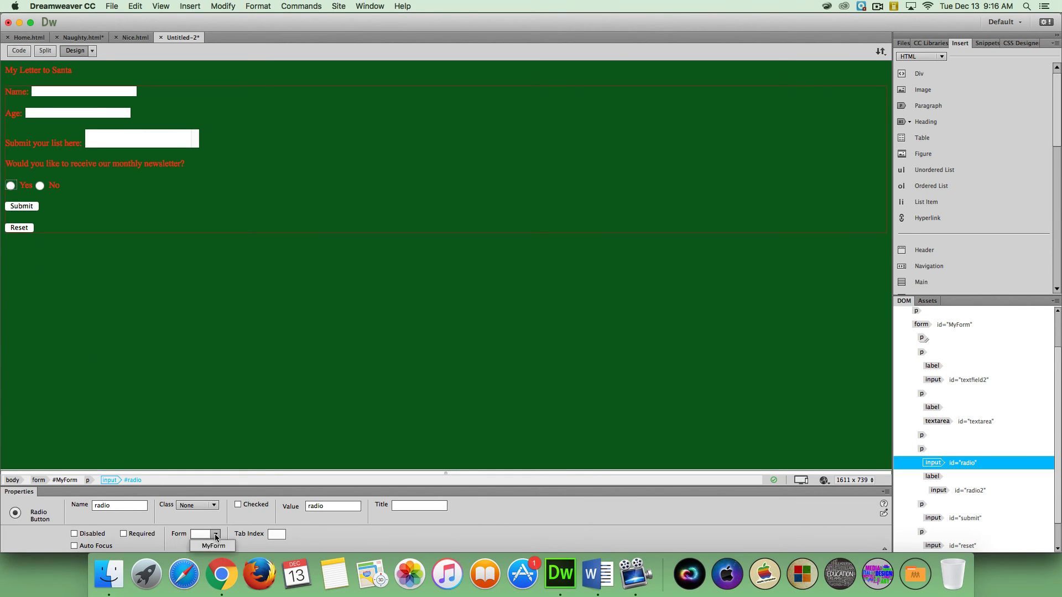
{"action": "left_click", "coordinate": [212, 547]}
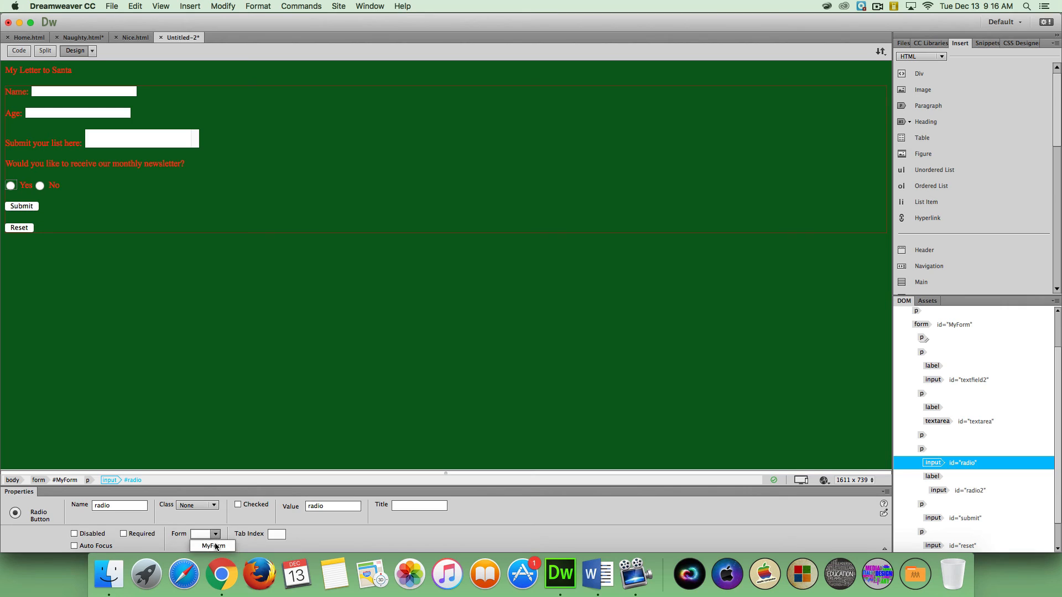
{"action": "left_click", "coordinate": [40, 185]}
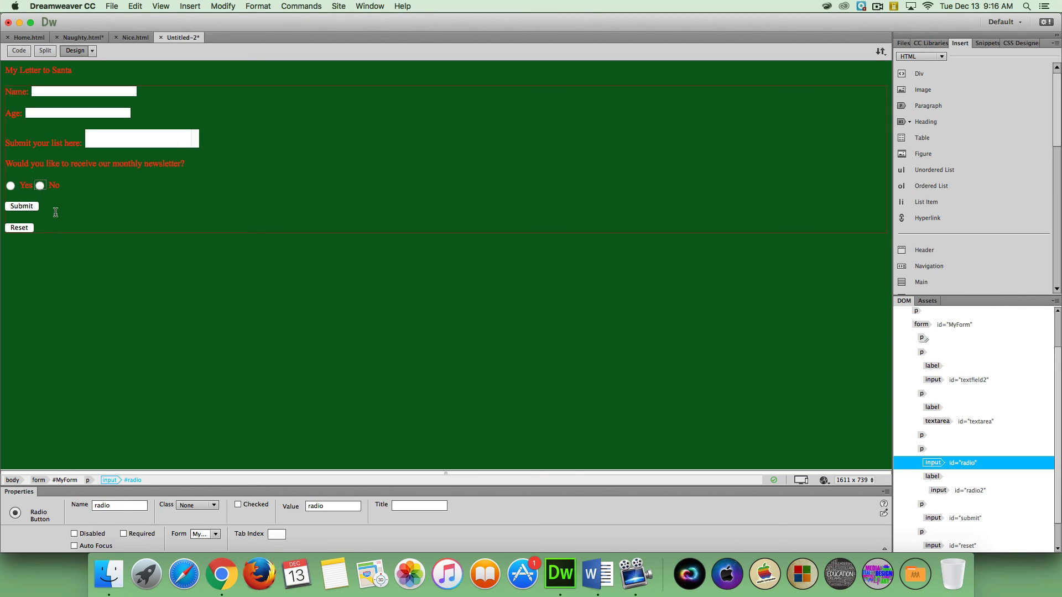
{"action": "left_click", "coordinate": [32, 209]}
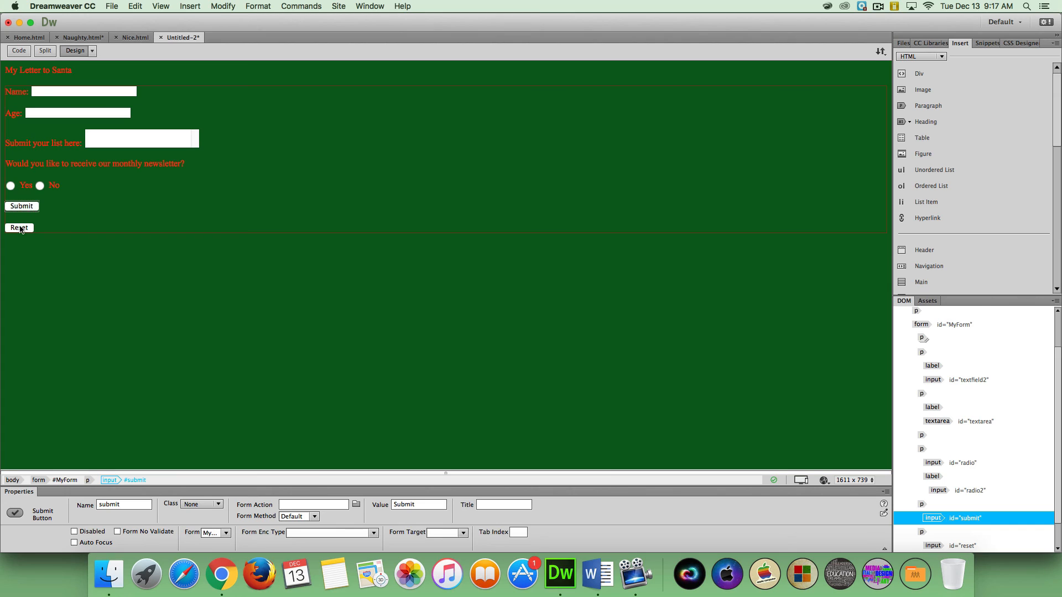
{"action": "left_click", "coordinate": [20, 228]}
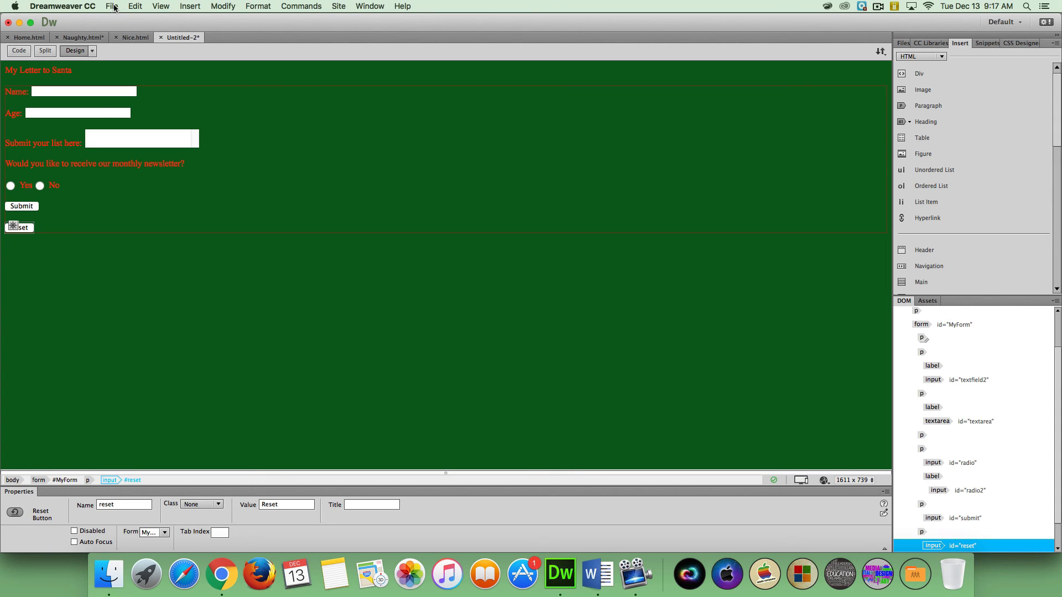
Step: Save the page as MyLetter.html in the Website folder and show the site's file list
{"action": "left_click", "coordinate": [113, 7]}
{"action": "left_click", "coordinate": [124, 80]}
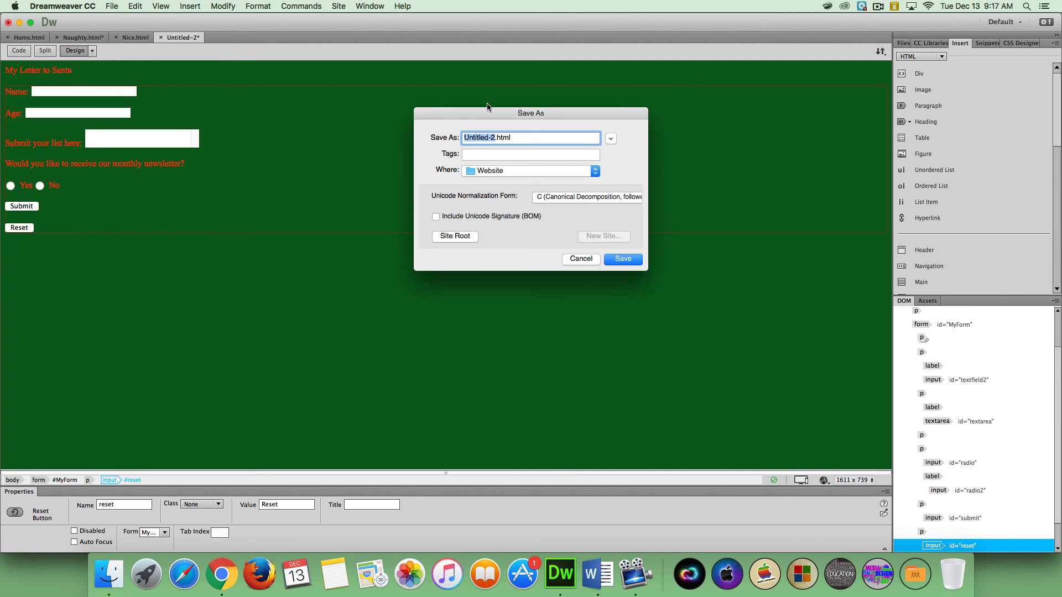
{"action": "type", "text": "MyLetter"}
{"action": "left_click", "coordinate": [624, 260]}
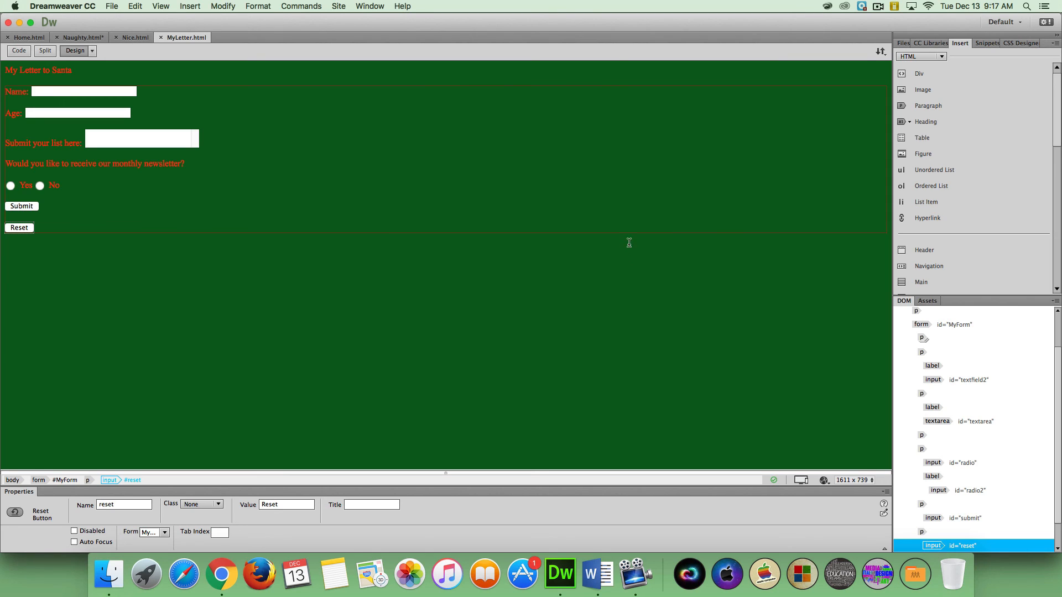
{"action": "left_click", "coordinate": [903, 43]}
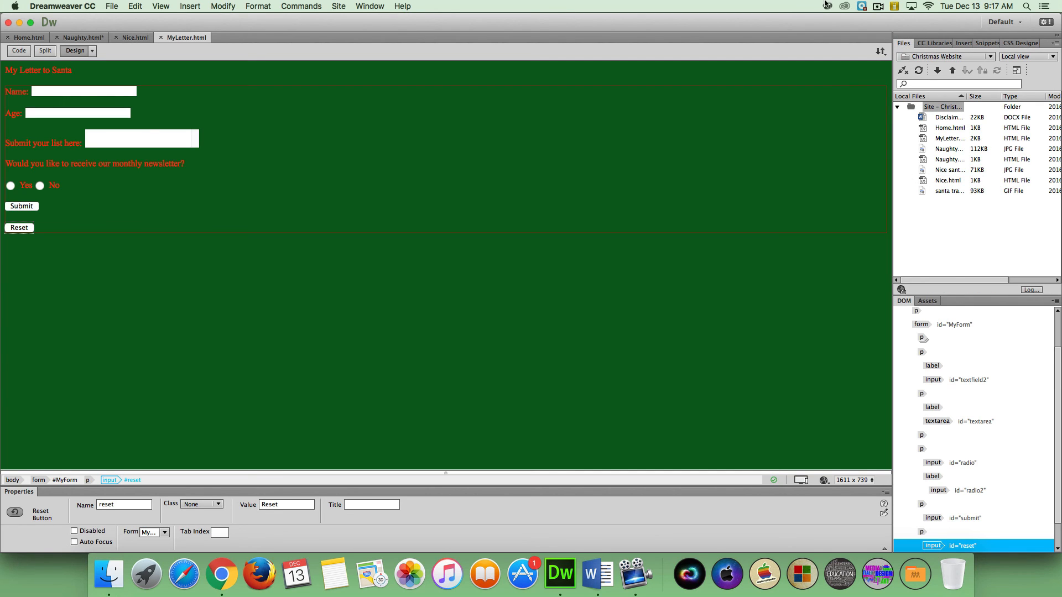